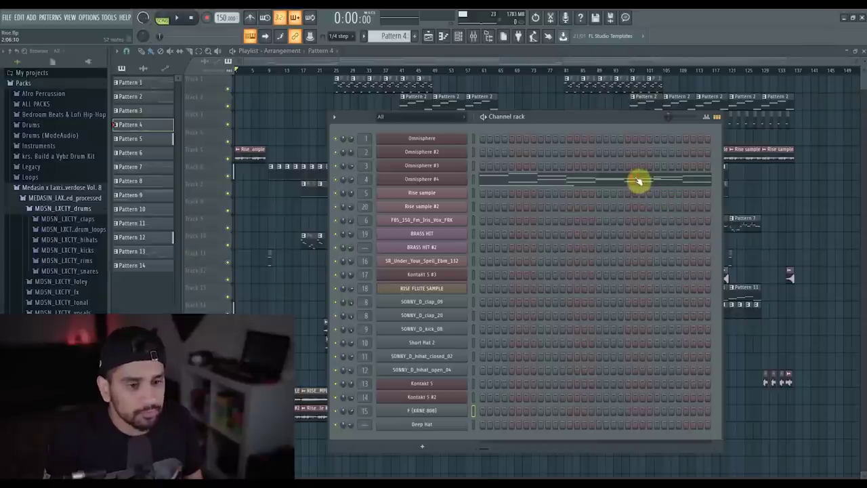
Open the piano roll for the Omnisphere #4 channel in Pattern 4
left_click(638, 182)
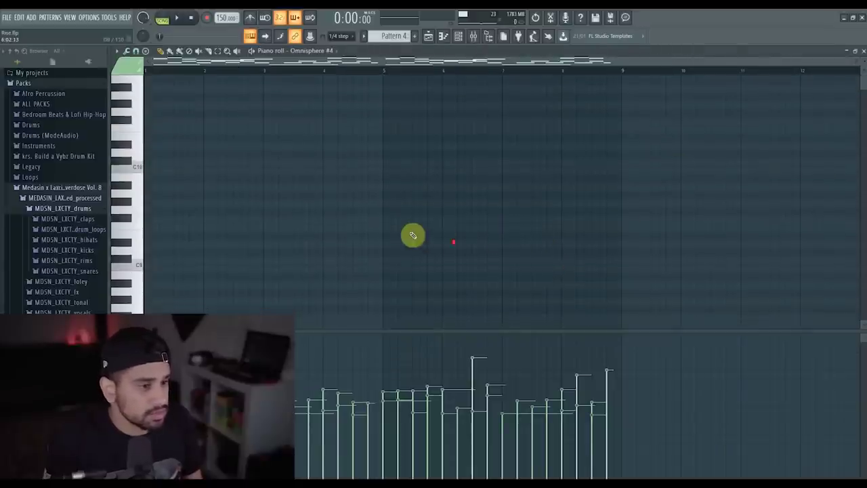
scroll(412, 230, "down", 6)
scroll(730, 258, "down", 2)
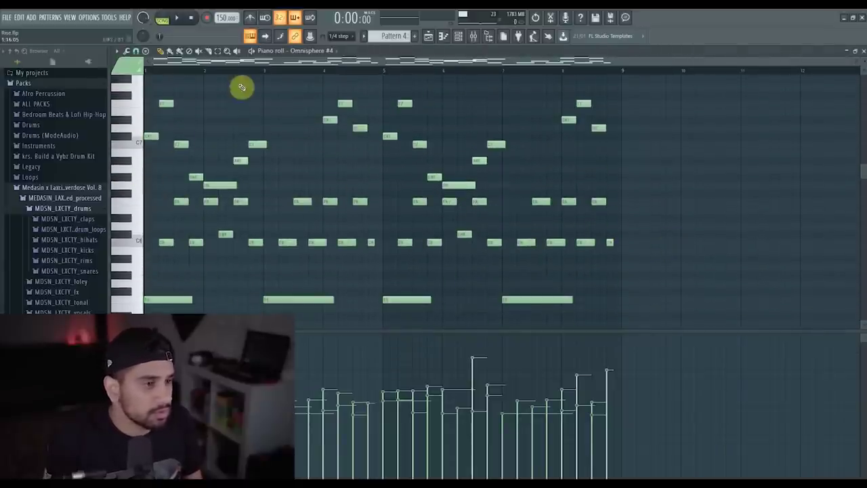
left_click(180, 22)
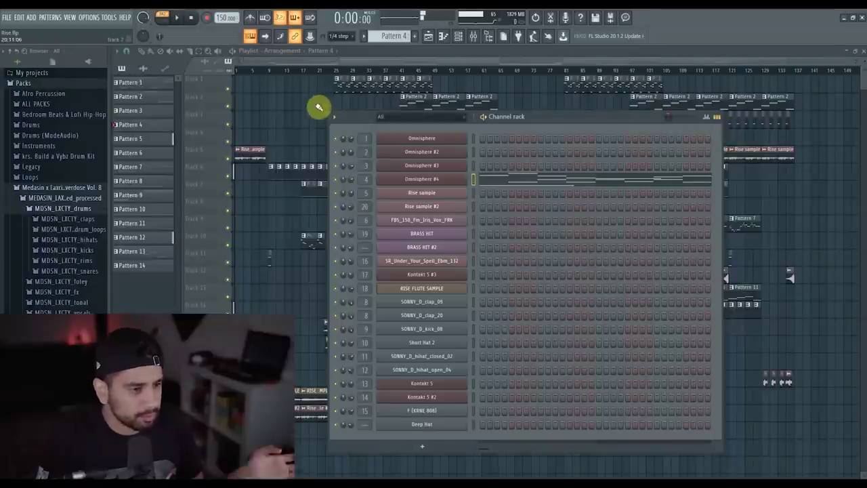
Close the channel rack and view the Rise sample's RC-20 Retro Color effect in the mixer
key("F6")
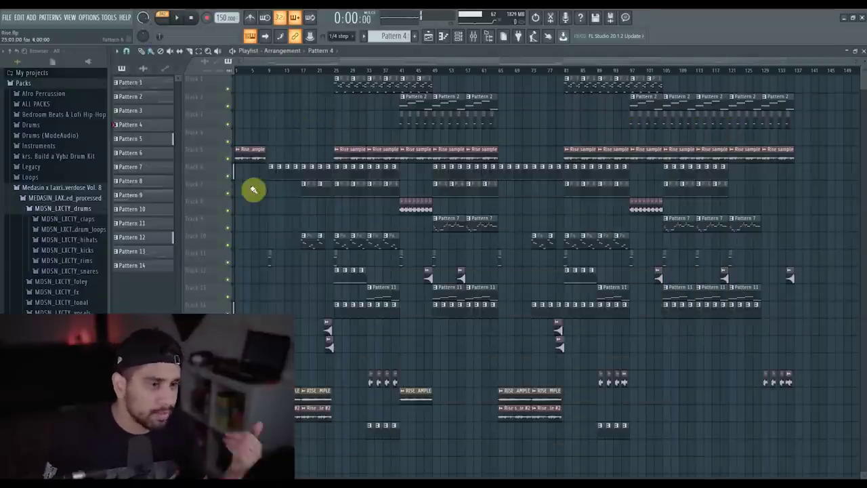
double_click(251, 160)
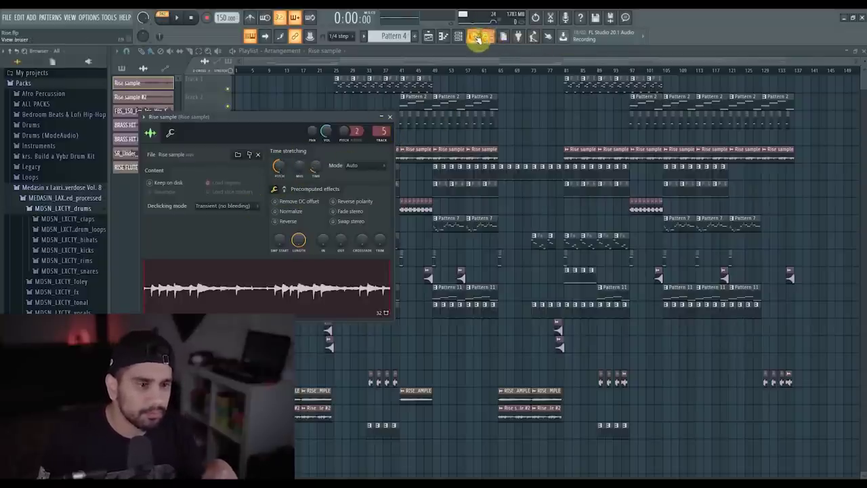
left_click(473, 37)
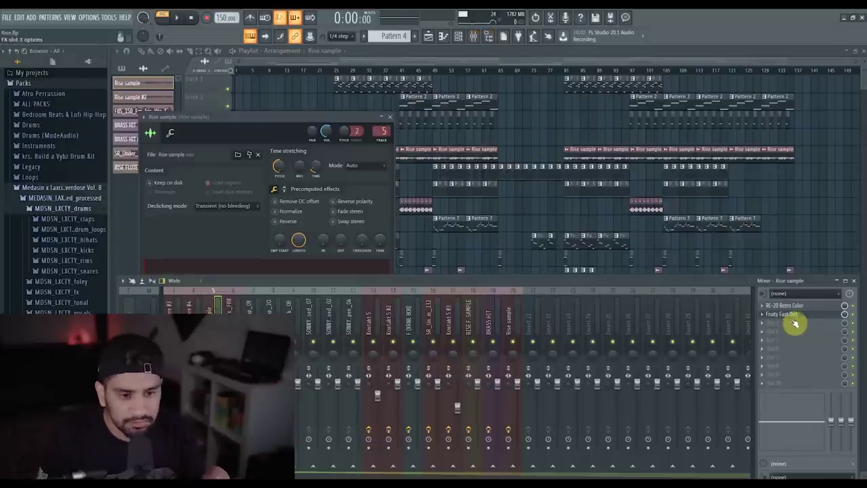
left_click(798, 307)
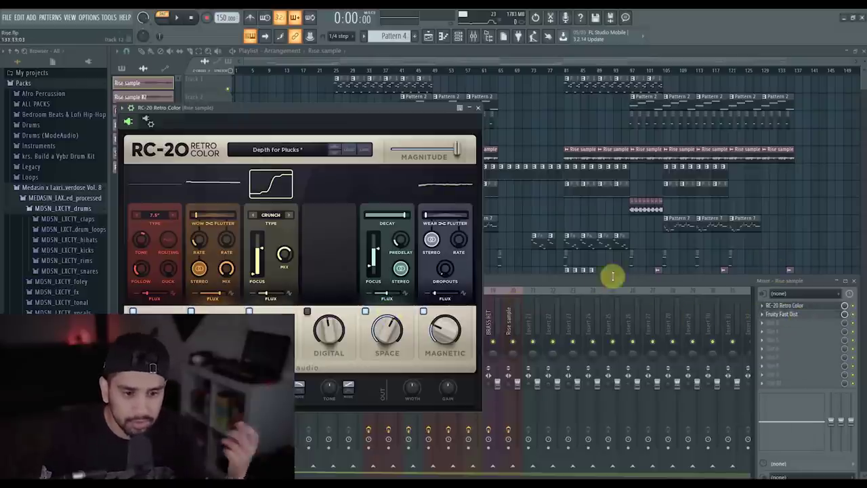
left_click(477, 108)
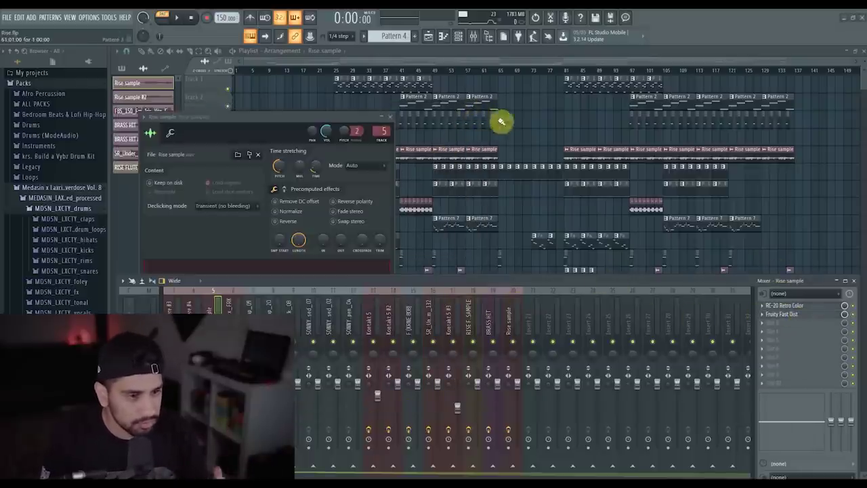
Close the sample settings and mixer, then solo Track 5 and play the song
key("F12")
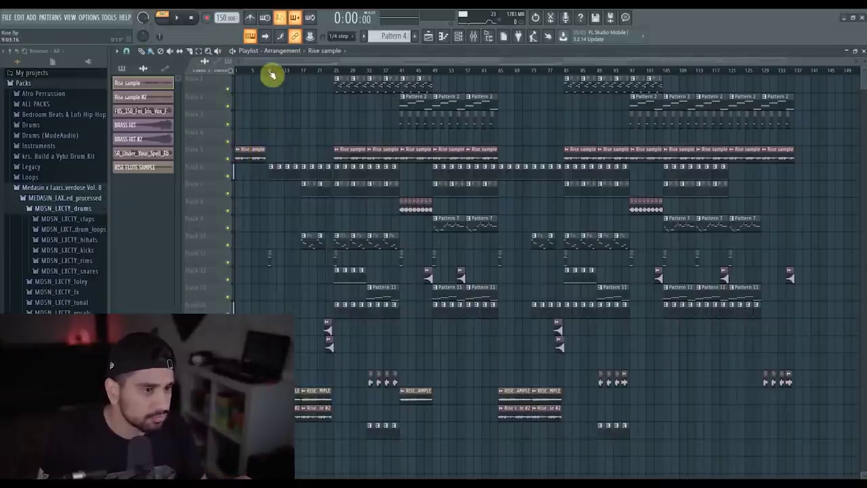
right_click(235, 163)
key("space")
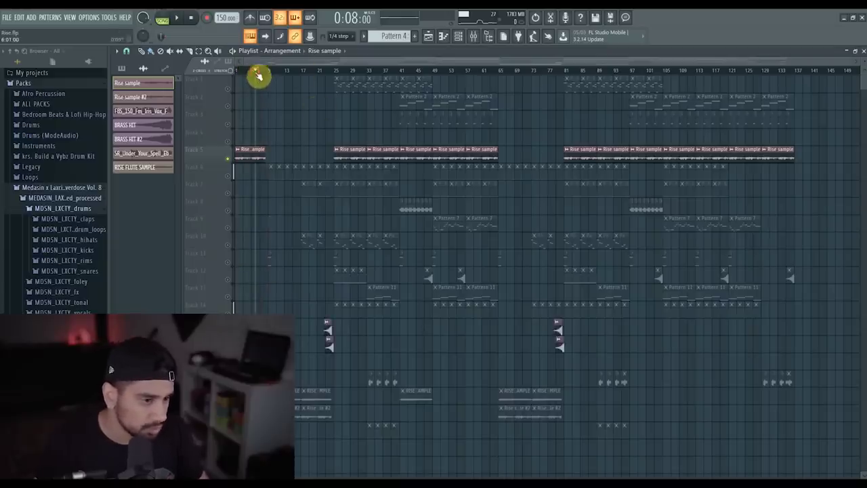
Play and stop the soloed Rise sample track, then open the Kontakt 5 #2 pattern
key("space")
scroll(281, 308, "up", 4, "ctrl")
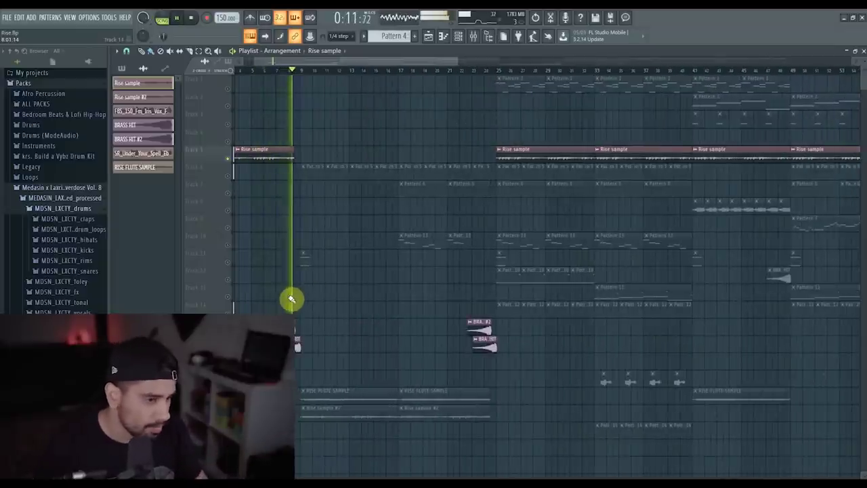
key("space")
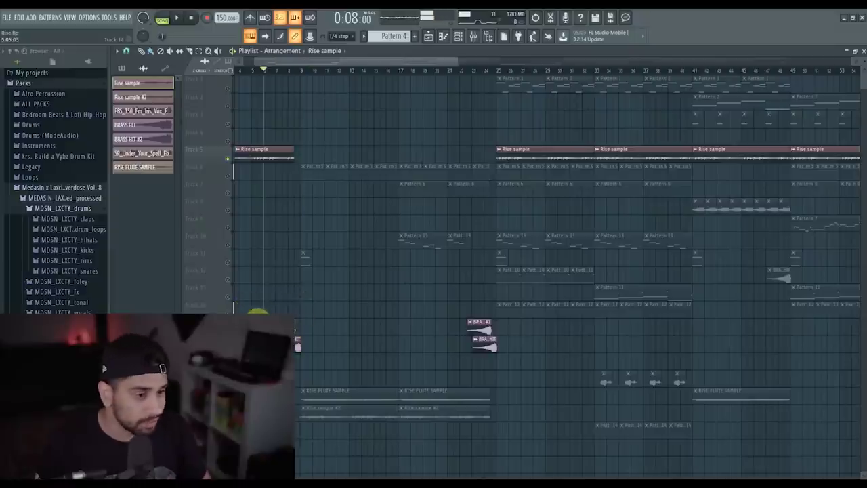
double_click(304, 256)
Close the piano roll and play the Kontakt 5 #2 part from the channel rack
key("F6")
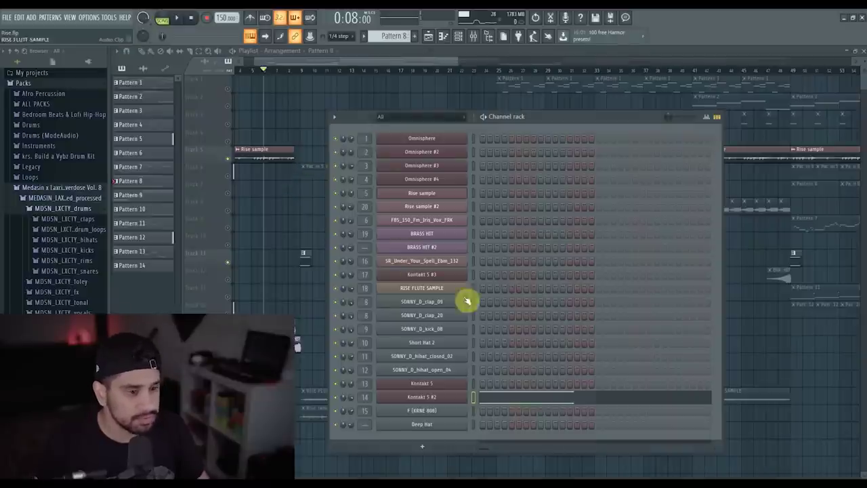
left_click(504, 404)
key("F7")
key("space")
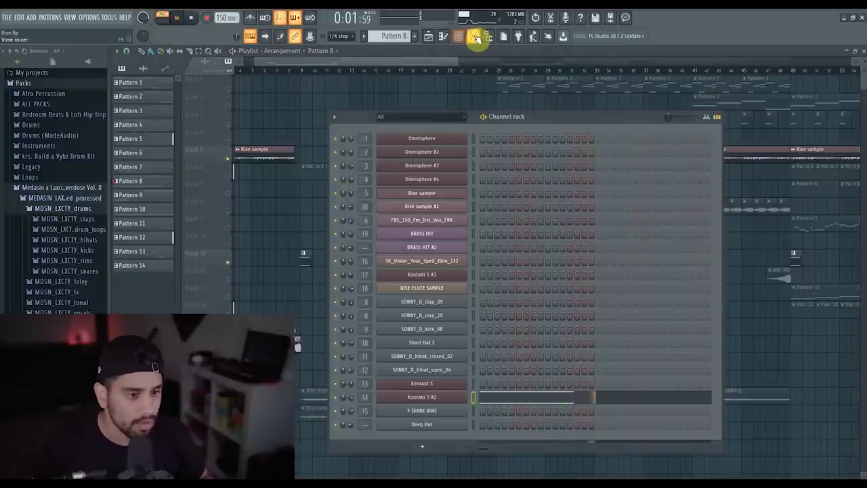
Watch the part in the mixer, stop, close the windows and open BRASS HIT #2's settings
left_click(474, 36)
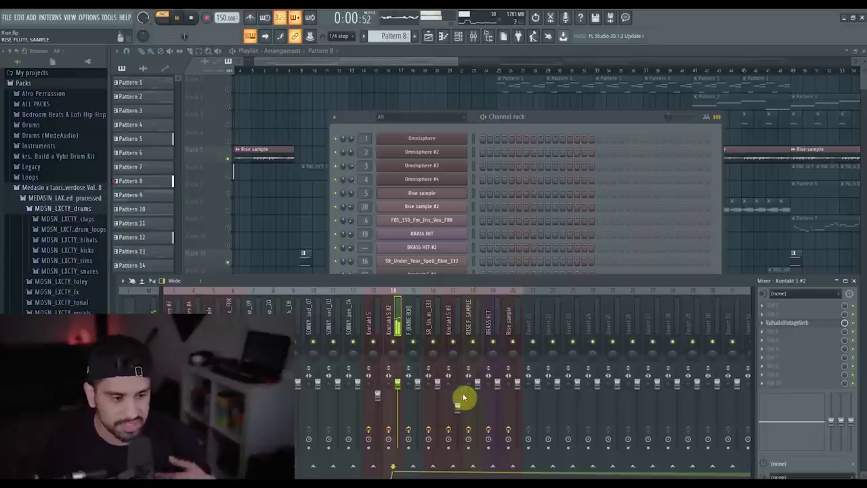
key("space")
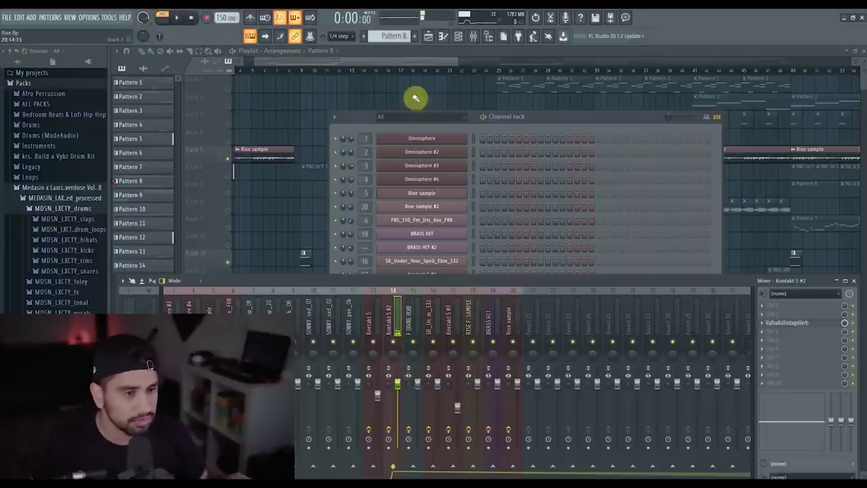
key("F12")
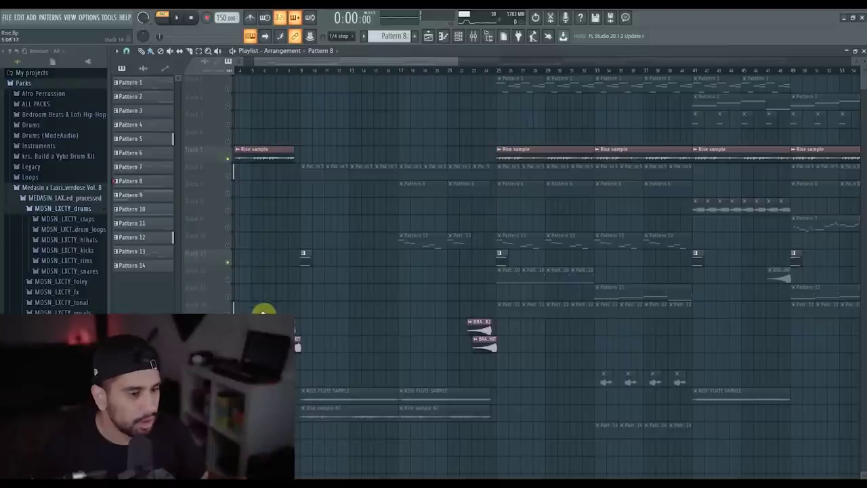
double_click(484, 342)
Inspect the BRASS HIT #2 and BRASS HIT sample settings while zooming the playlist
key("Escape")
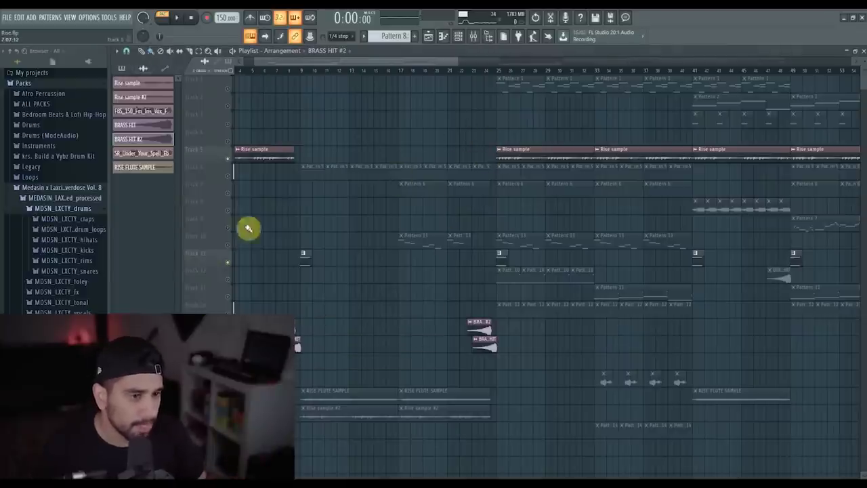
scroll(226, 308, "up", 3)
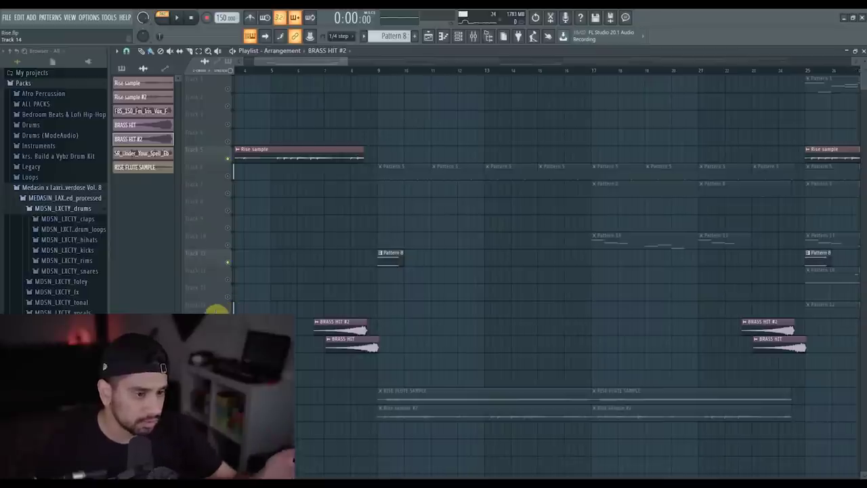
scroll(294, 294, "up", 3)
double_click(418, 350)
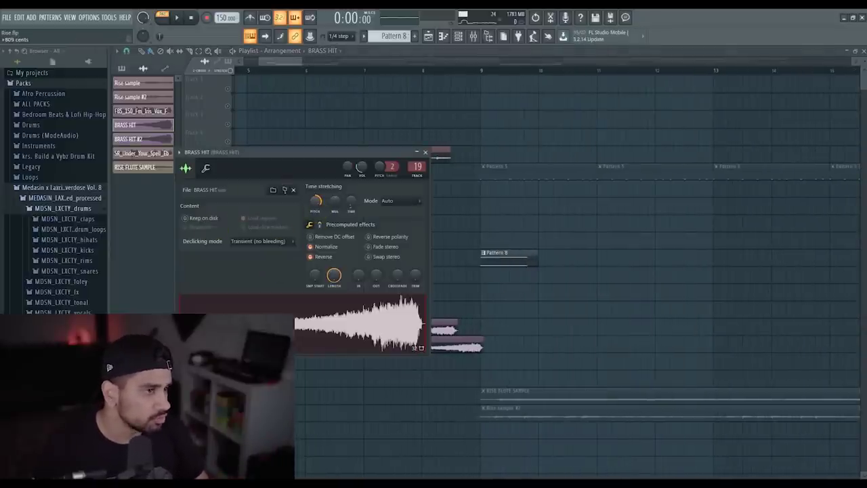
left_click(612, 169)
scroll(144, 193, "down", 4)
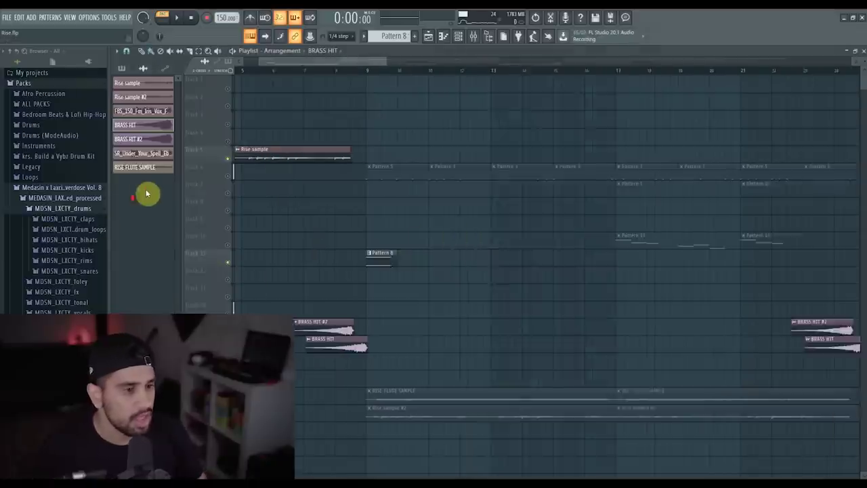
scroll(379, 310, "up", 2)
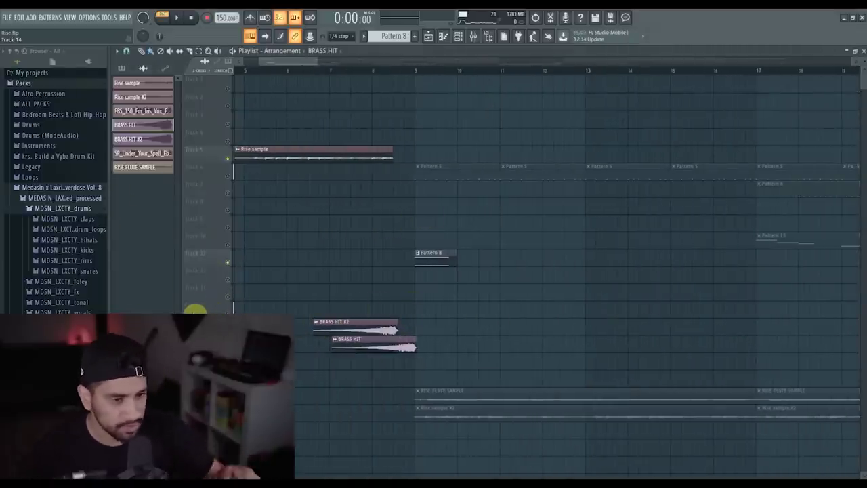
scroll(262, 240, "down", 5)
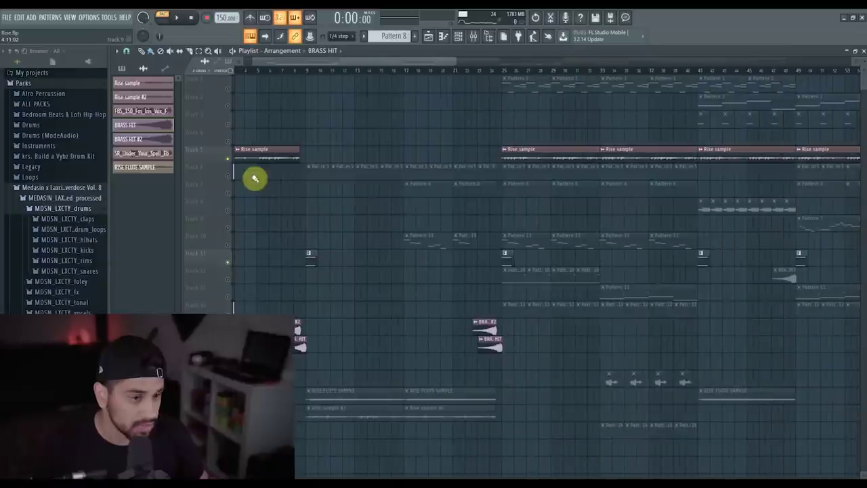
Play from bar 6, unmute the Rise sample #2 track, then stop playback
left_click(269, 75)
key("space")
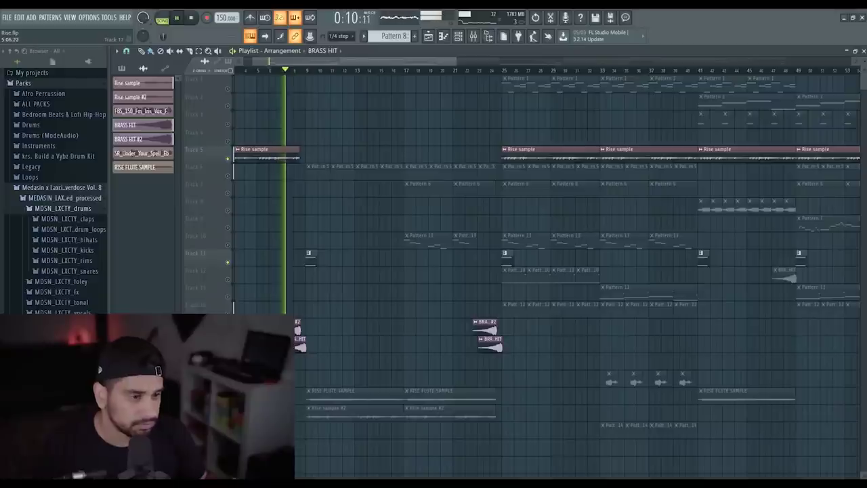
left_click(227, 407)
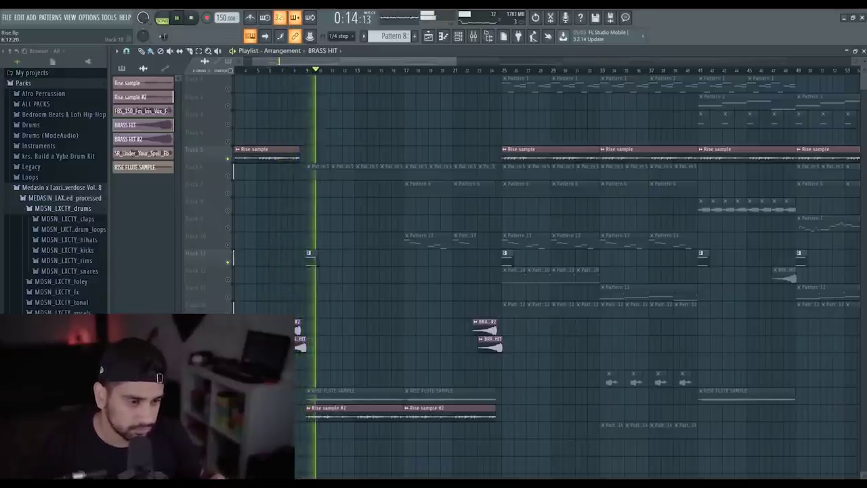
left_click(272, 157)
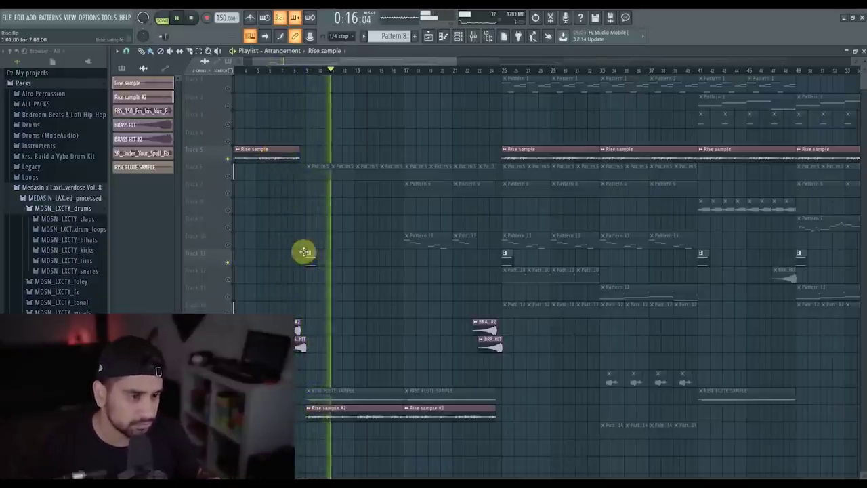
key("space")
Open the Rise sample and Rise sample #2 channel settings and view the mixer during playback
double_click(345, 414)
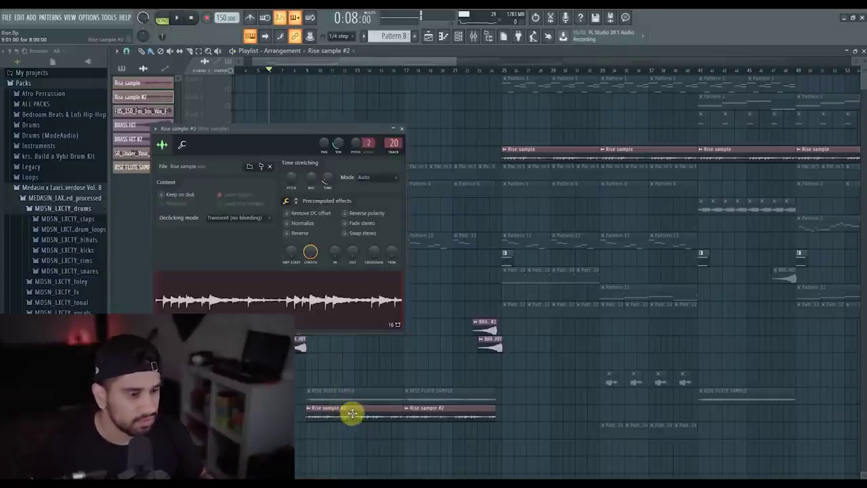
key("Escape")
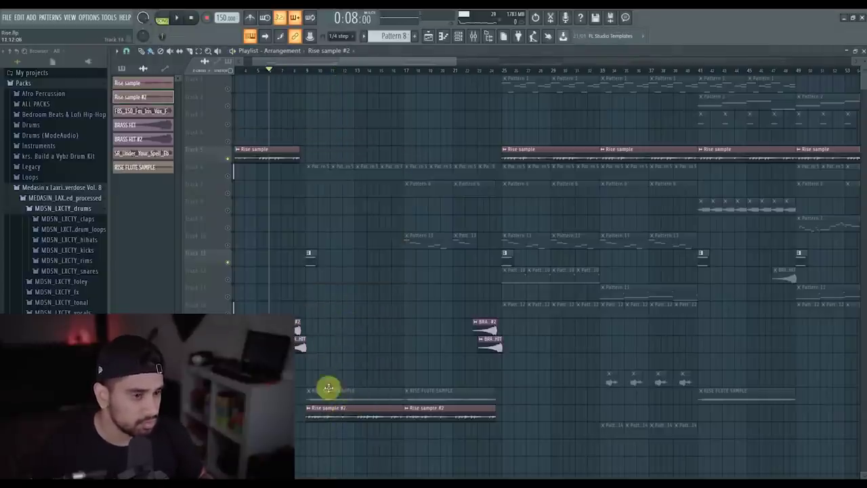
double_click(311, 135)
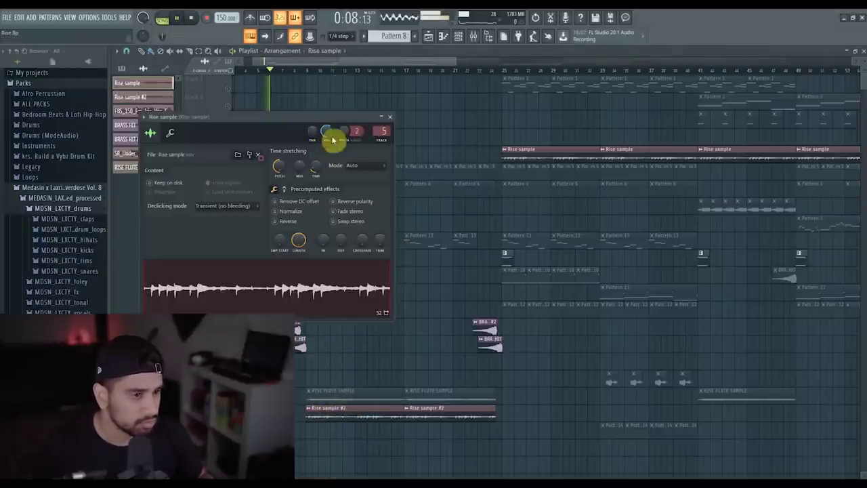
key("Escape")
right_click(314, 138)
left_click(260, 158)
key("space")
double_click(261, 158)
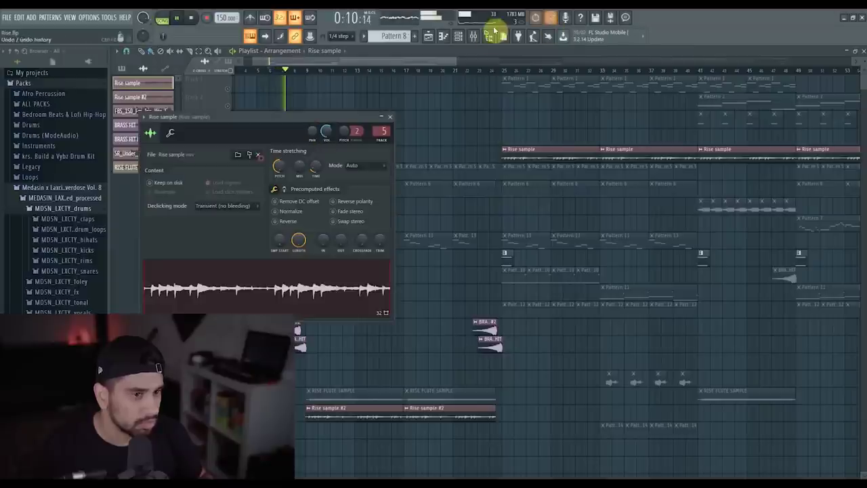
left_click(474, 35)
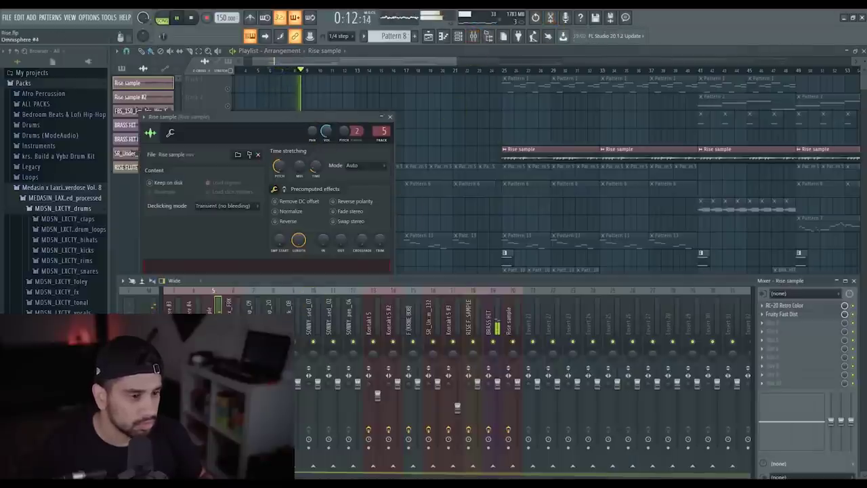
key("Escape")
key("Escape")
key("space")
Check the Rise sample's RC-20 Retro Color and Fruity Fast Dist effects, then return to the playlist
double_click(337, 411)
key("Escape")
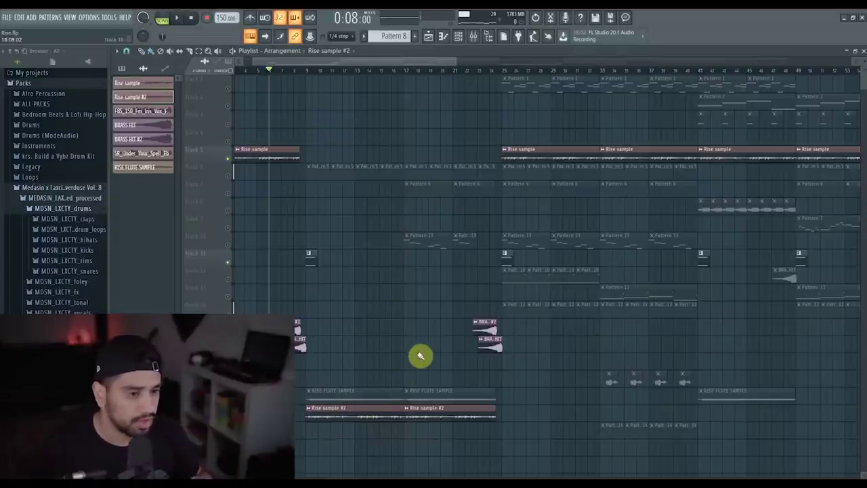
double_click(325, 413)
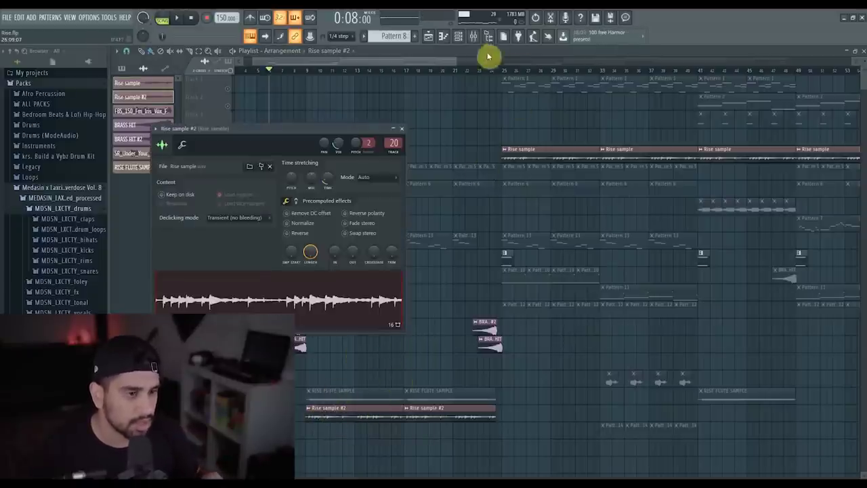
key("F9")
left_click(806, 313)
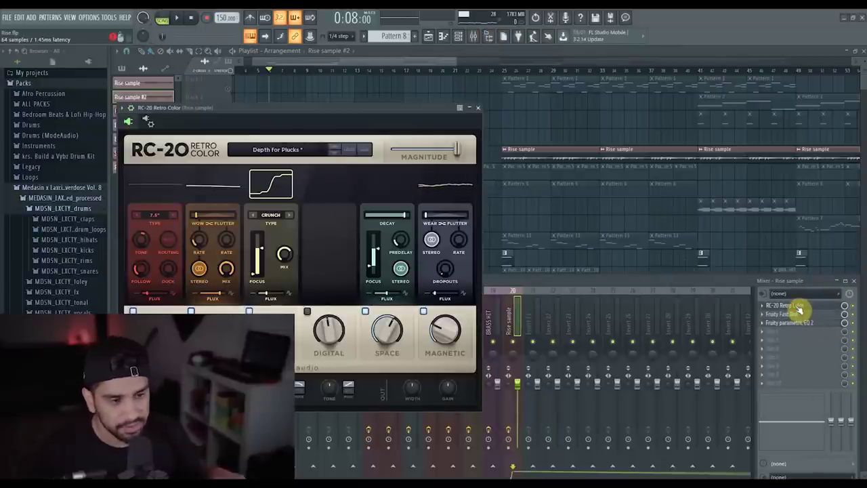
left_click(797, 314)
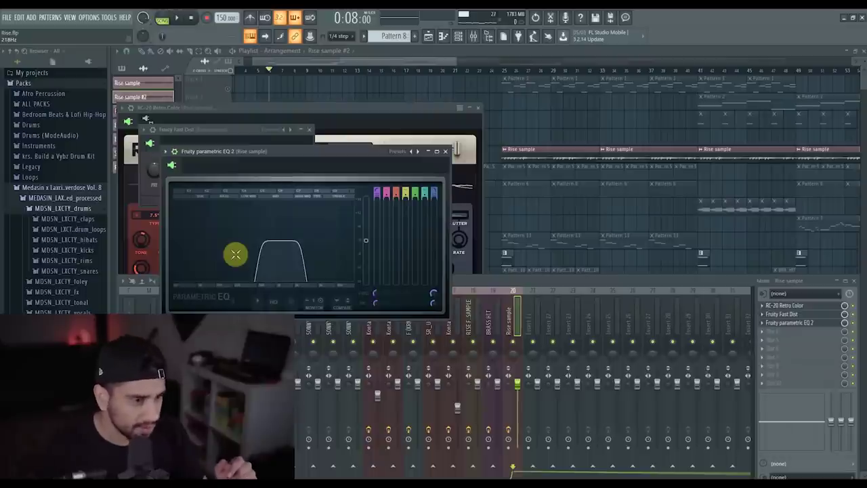
left_click(391, 98)
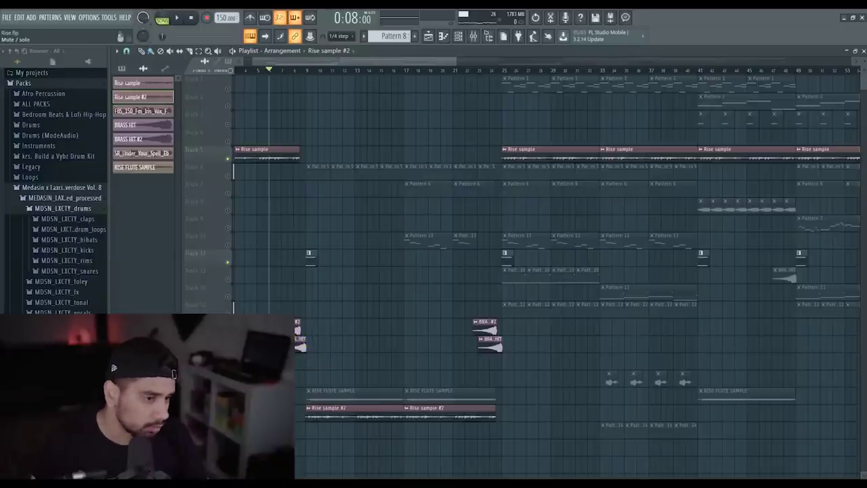
Select a RISE FLUTE SAMPLE clip and open its channel settings
left_click(456, 195)
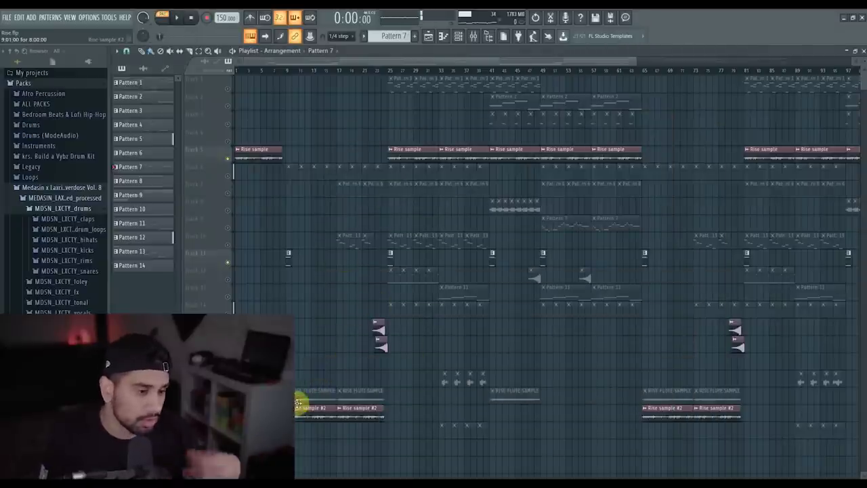
left_click(350, 386)
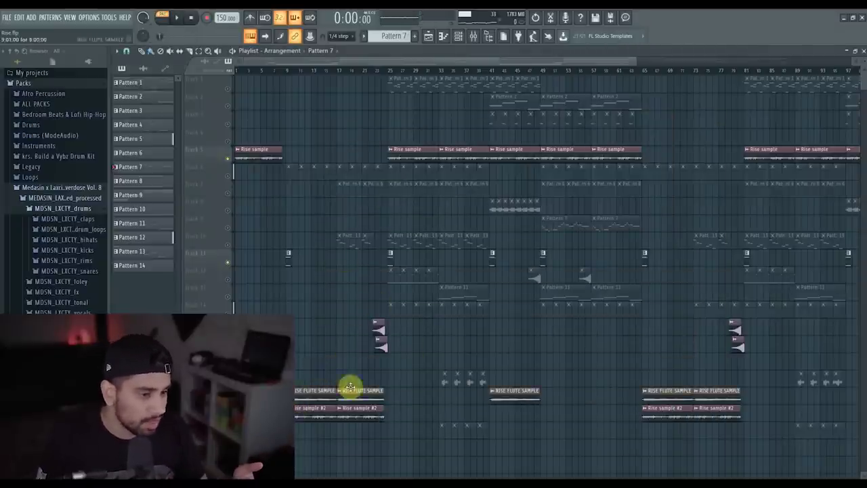
double_click(331, 394)
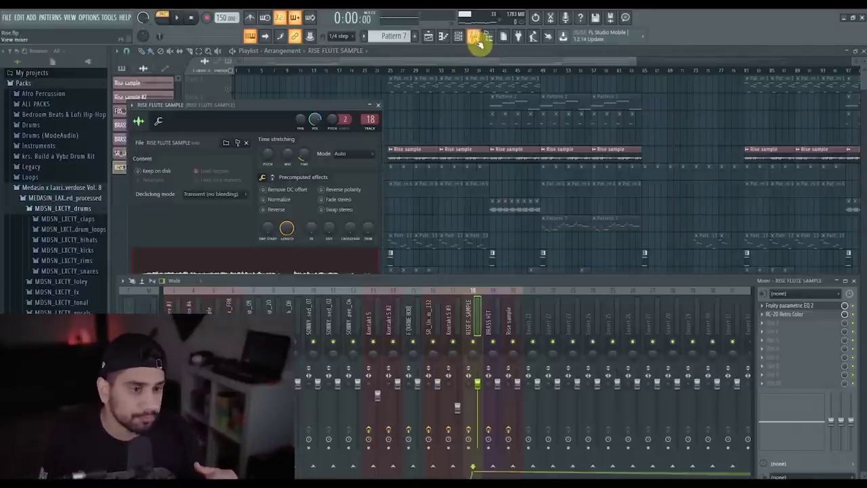
View the flute's Fruity parametric EQ 2 and RC-20 Retro Color effect windows
left_click(803, 307)
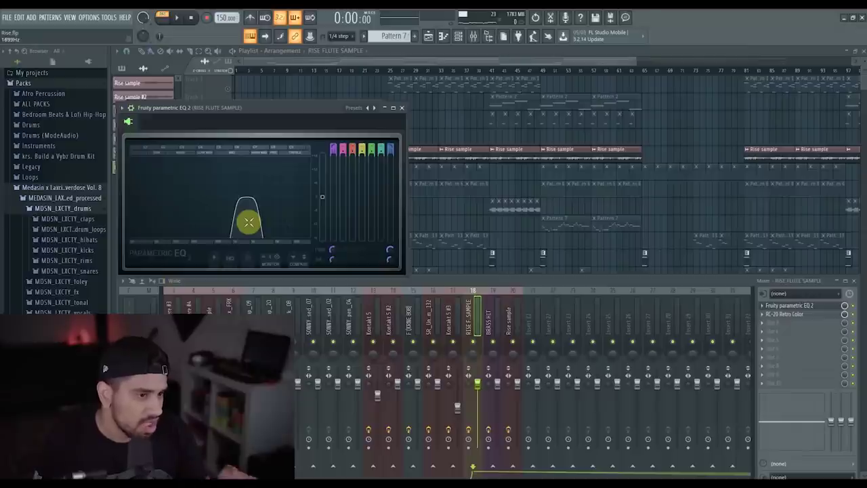
left_click(794, 314)
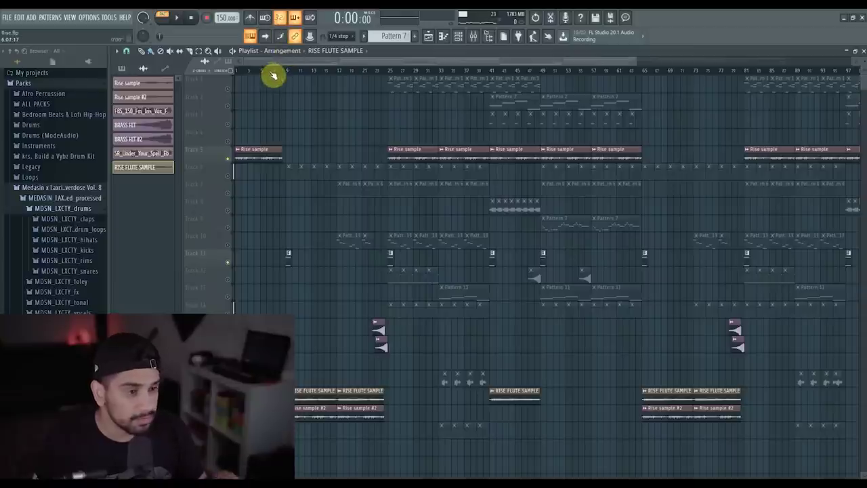
Play the arrangement, stop it, and unmute Track 6
key("space")
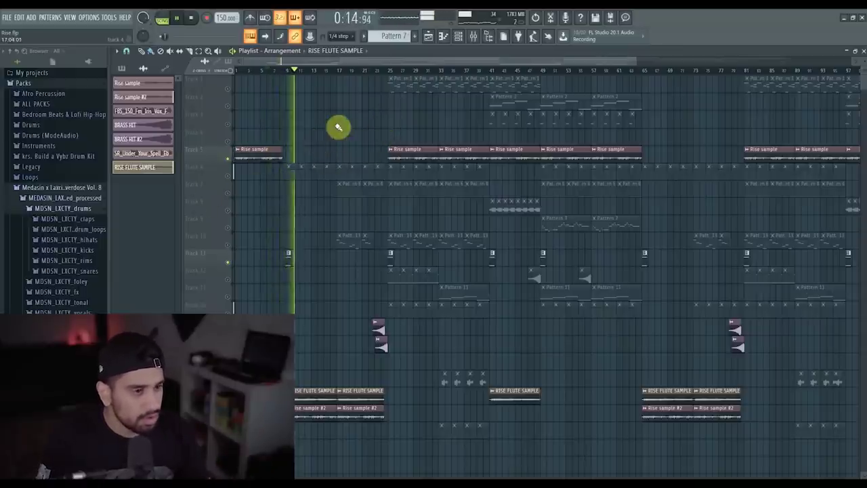
key("space")
left_click(228, 175)
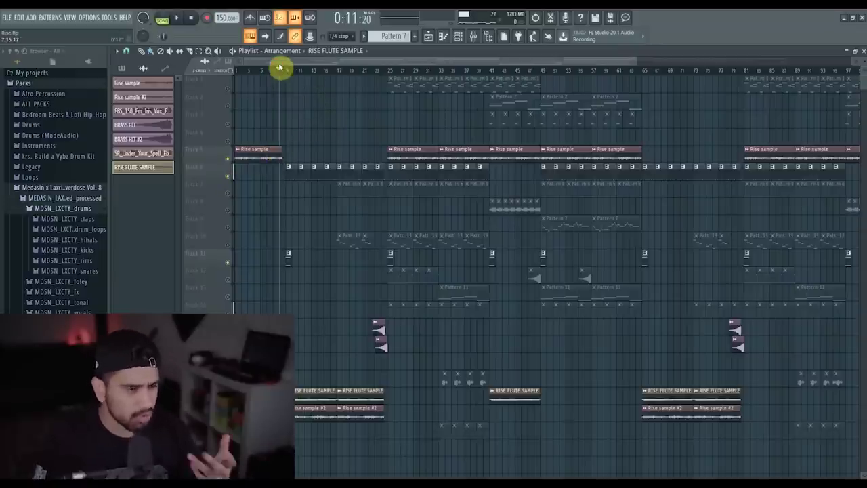
Open the Pattern 5 clip and filter the channel rack to show only DRUMS channels
double_click(294, 171)
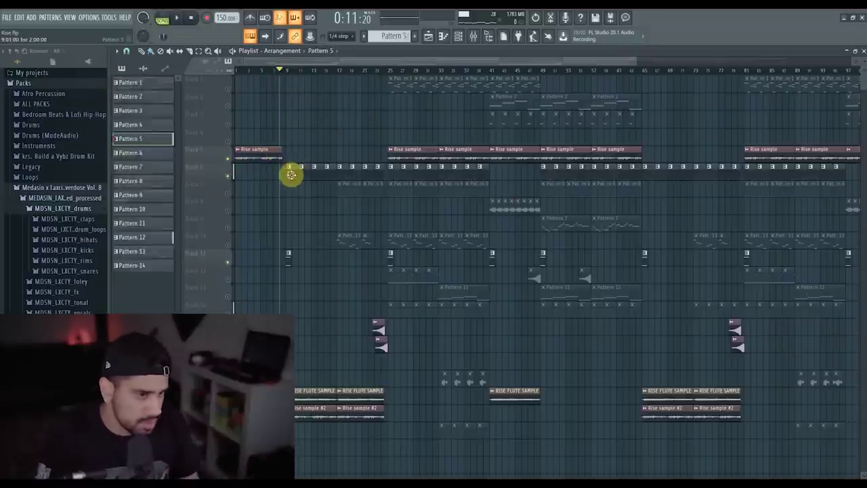
key("F6")
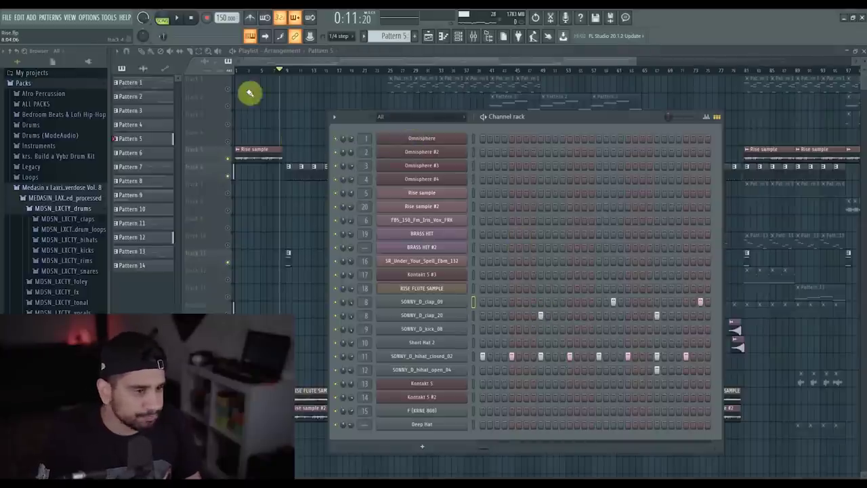
left_click_drag(608, 120, 490, 107)
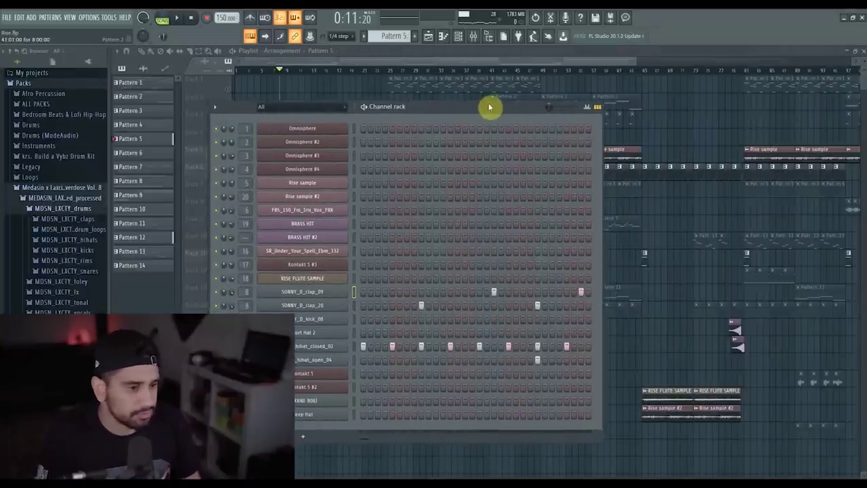
left_click(168, 19)
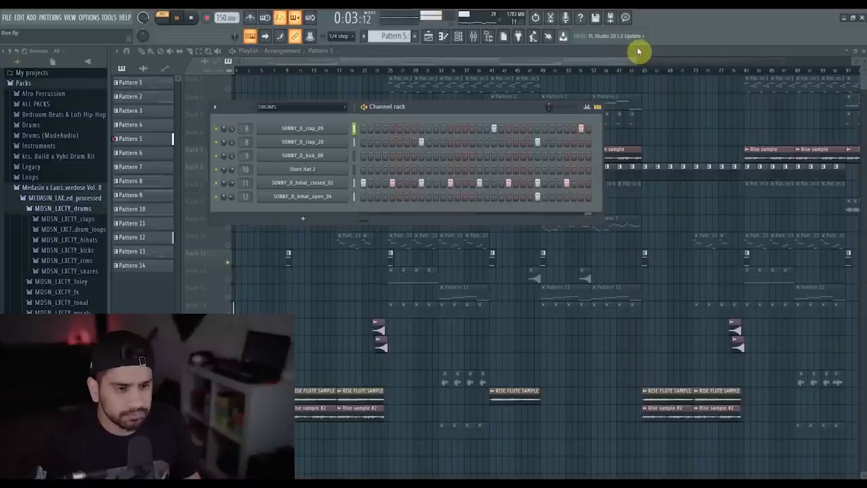
key("F6")
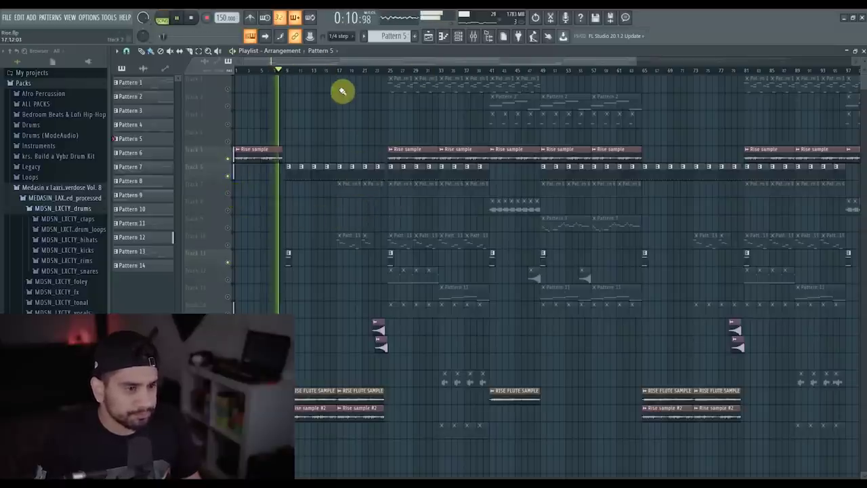
Play the song from around bar 13 and select bars 17–25
left_click(330, 71)
left_click(315, 70)
key("space")
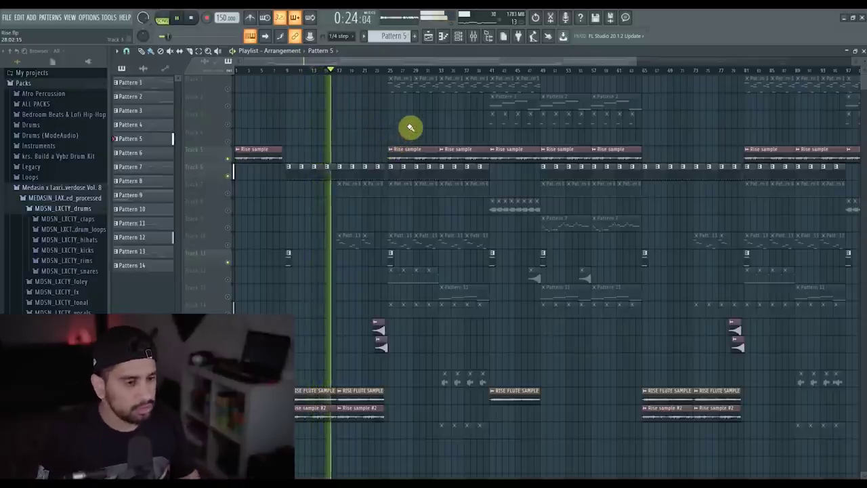
left_click(348, 206)
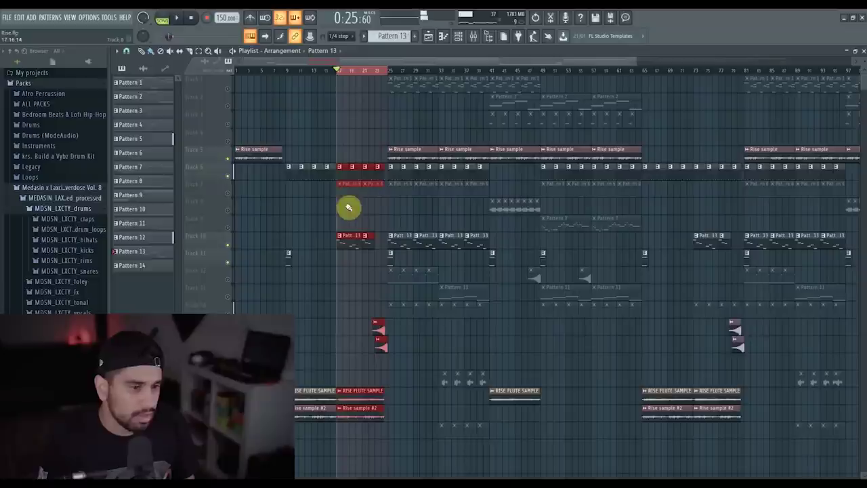
Unmute Track 7's Pattern 6 hi-hat and preview Short Hat 2's notes in the Piano roll
left_click(229, 195)
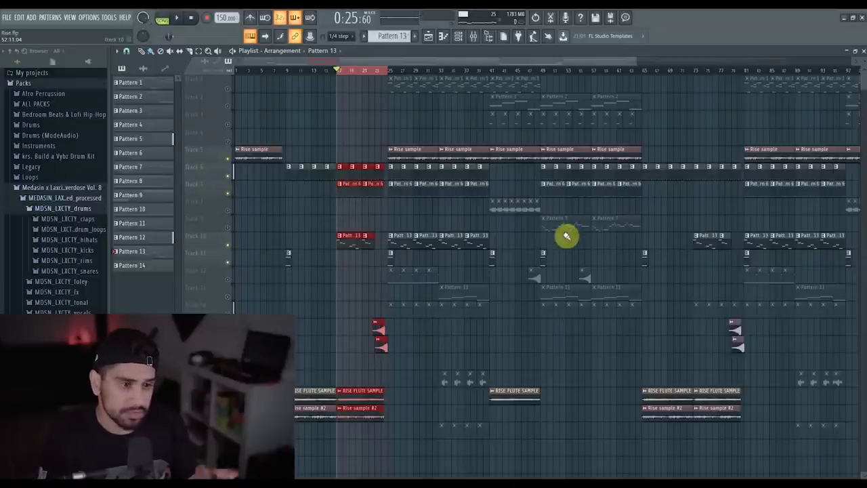
double_click(344, 189)
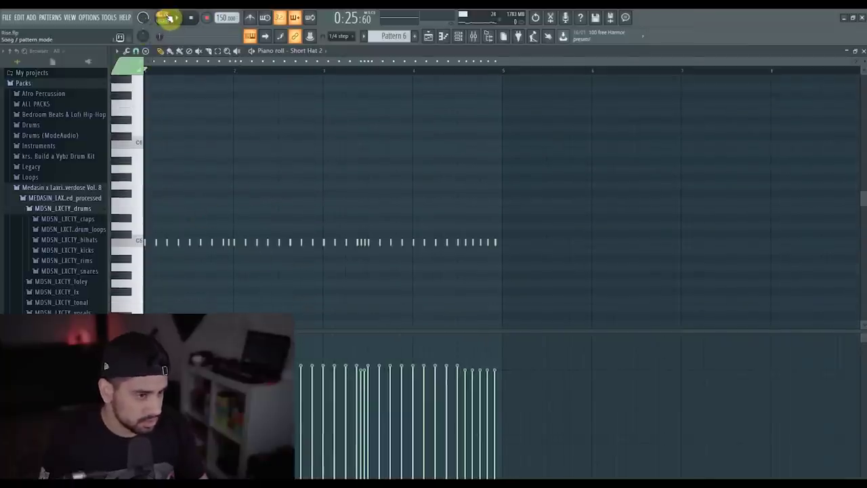
left_click(188, 20)
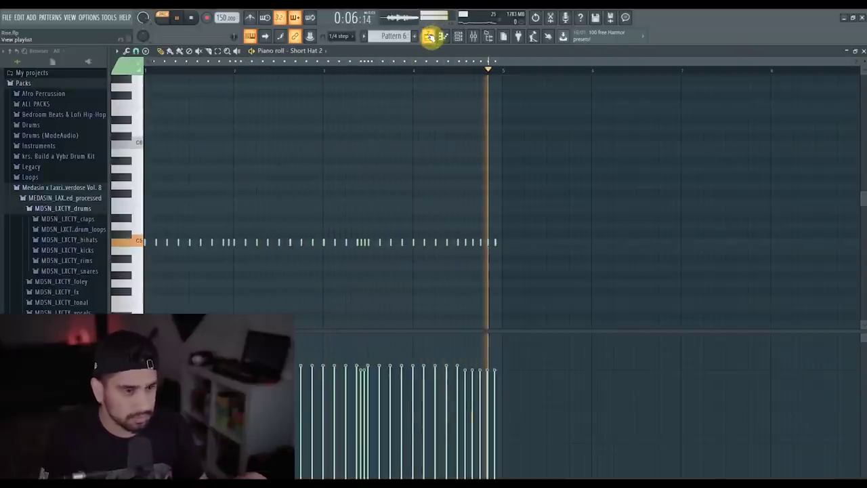
key("space")
Back in the Playlist, switch to Song mode and play bars 17–25 with the hi-hat included
left_click(430, 36)
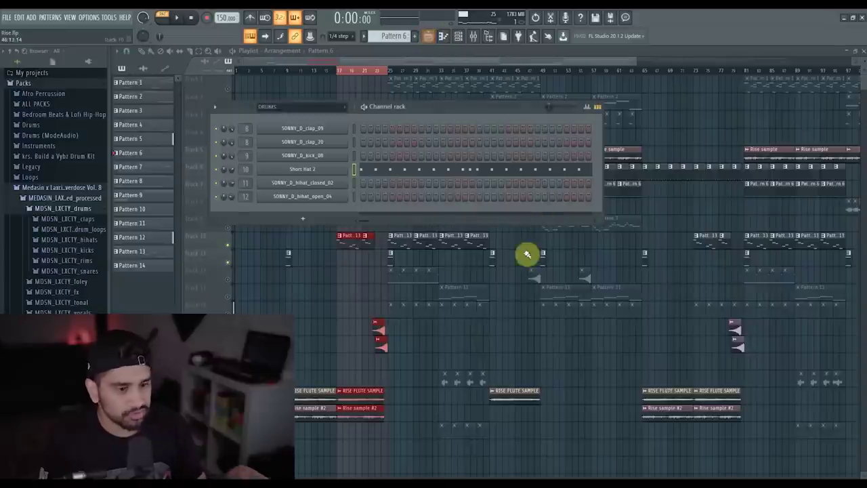
left_click(528, 243)
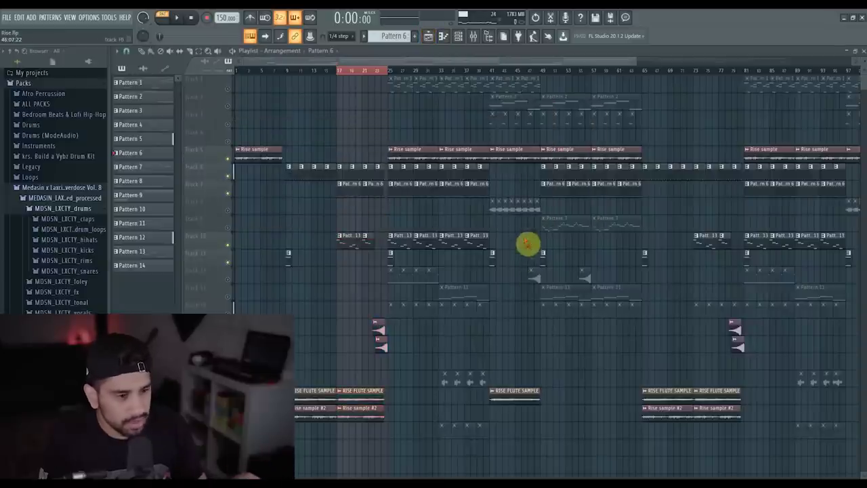
left_click(165, 21)
left_click(172, 22)
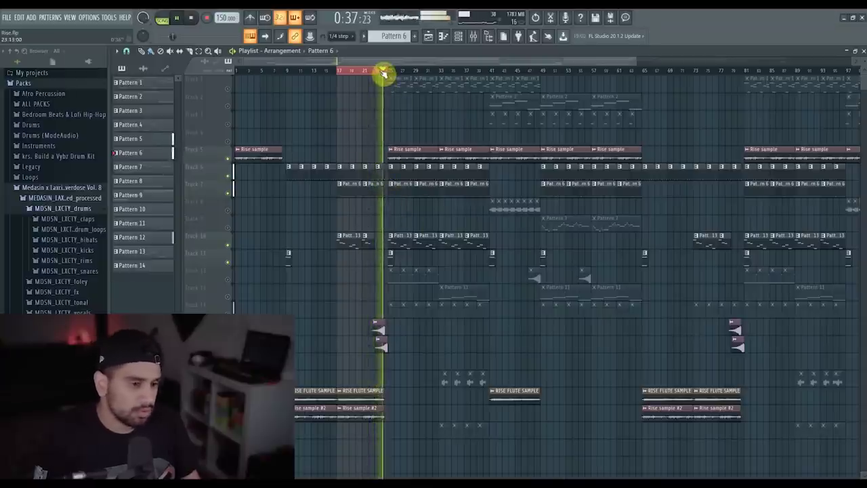
key("space")
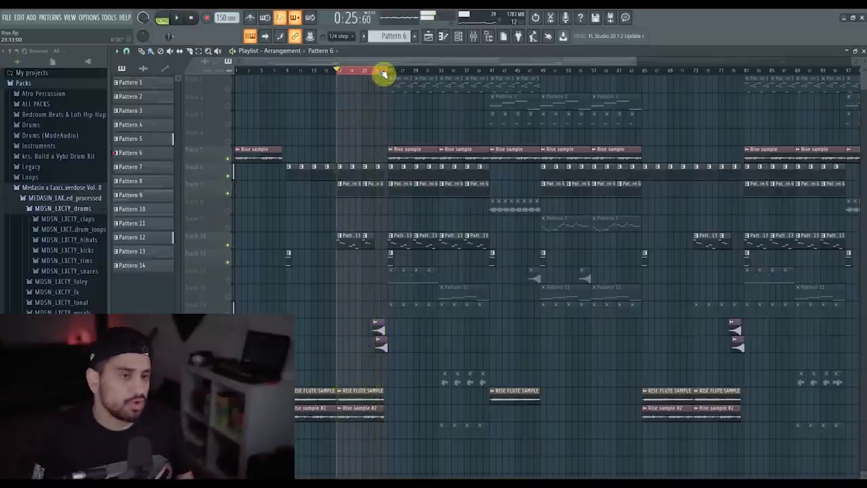
scroll(379, 75, "down", 2)
Move to bar 23 and solo the Pattern 12 kick and Pattern 10 808 tracks
left_click(329, 71)
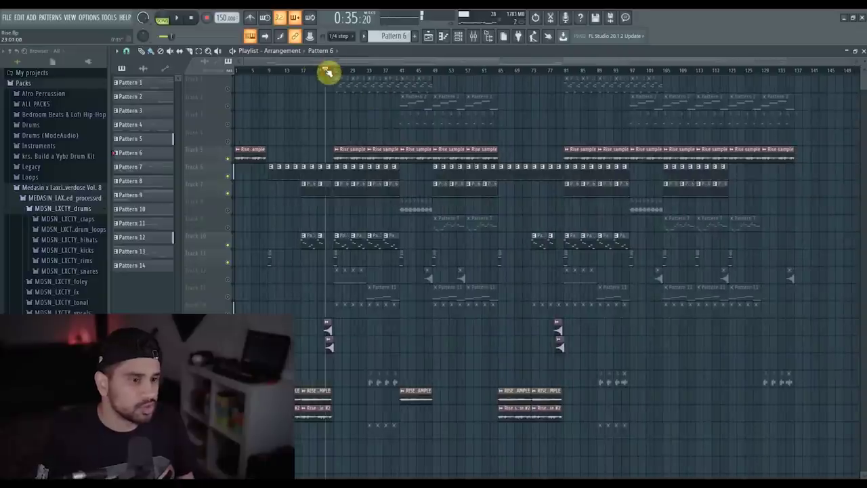
scroll(354, 158, "up", 3)
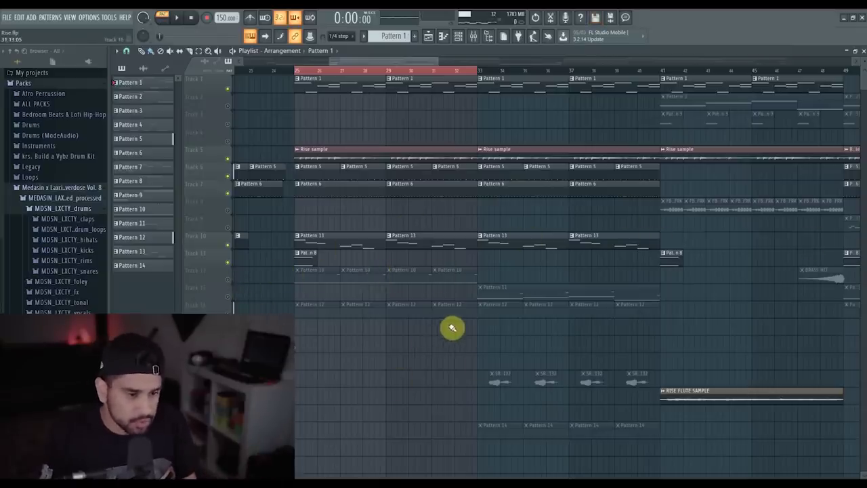
left_click(228, 309)
left_click(229, 279)
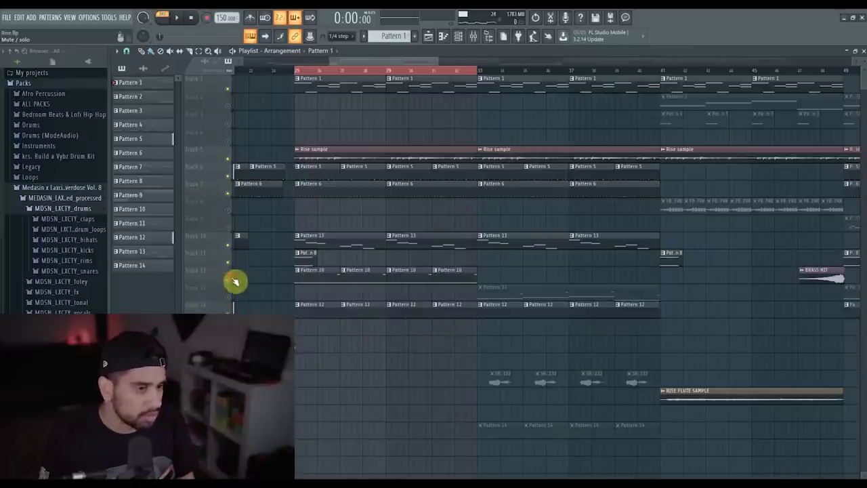
left_click_drag(229, 261, 229, 88)
left_click(176, 17)
Inspect the kick and KRNE 808 notes in the Piano roll, then close the channel list
double_click(301, 308)
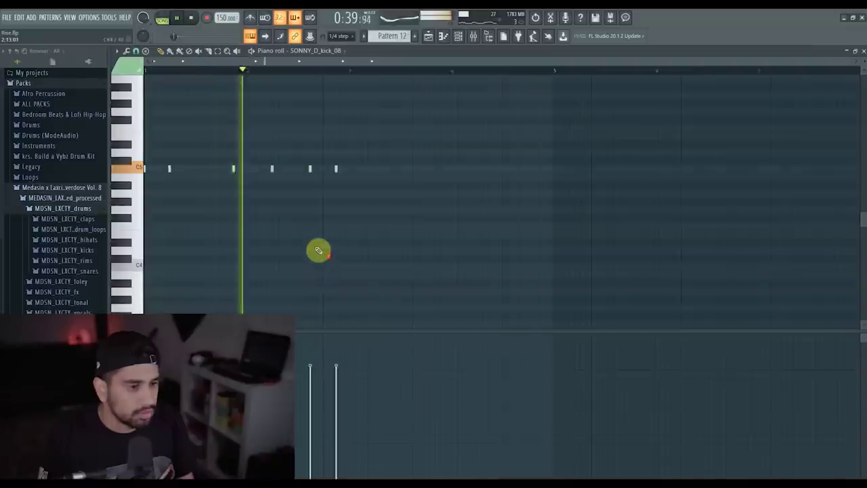
key("Escape")
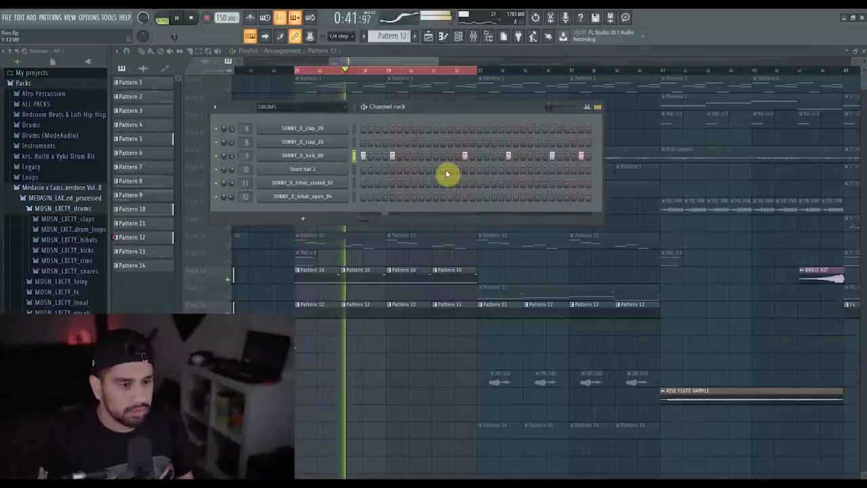
key("Escape")
double_click(319, 274)
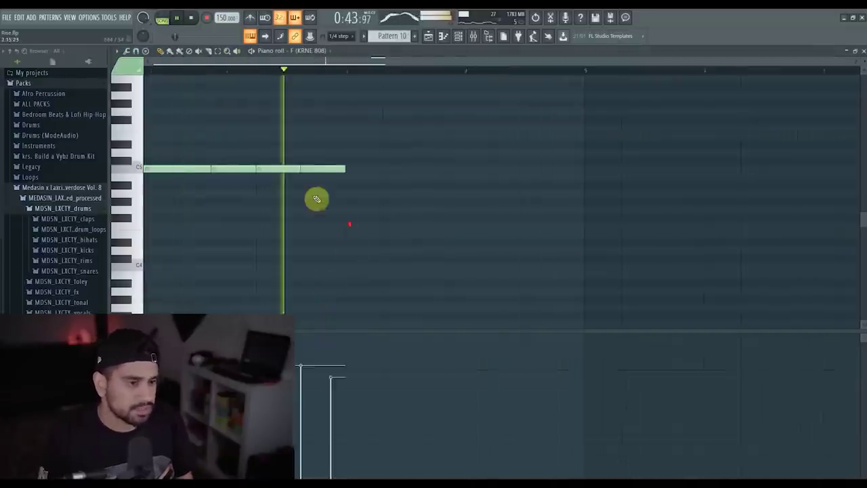
key("Escape")
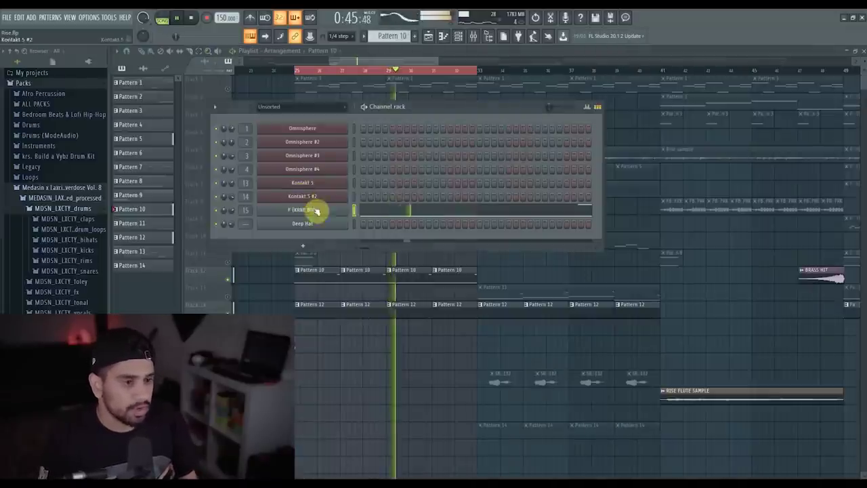
left_click(410, 212)
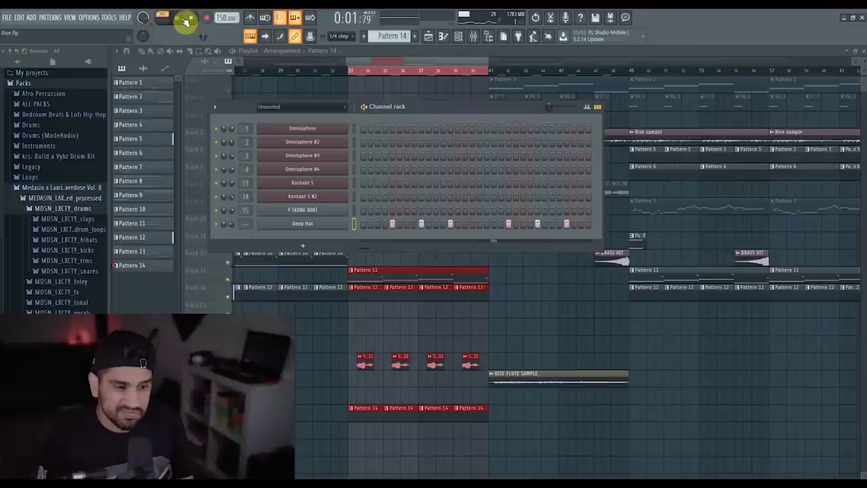
left_click(514, 343)
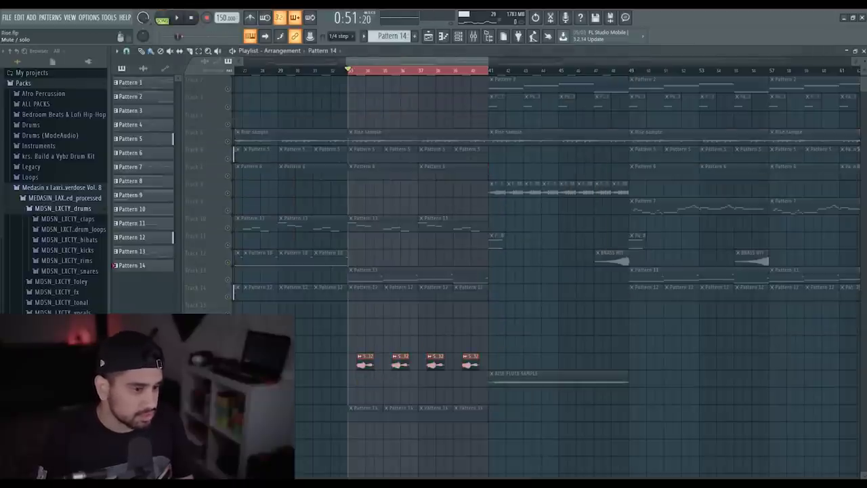
Loop the pre-chorus bars 33–41 while unmuting tracks 14, 13, Pattern 14 and track 10
key("space")
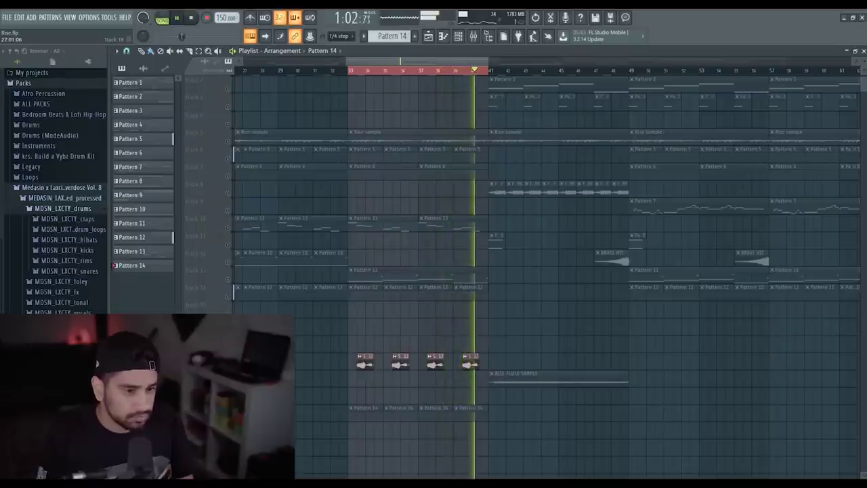
key("space")
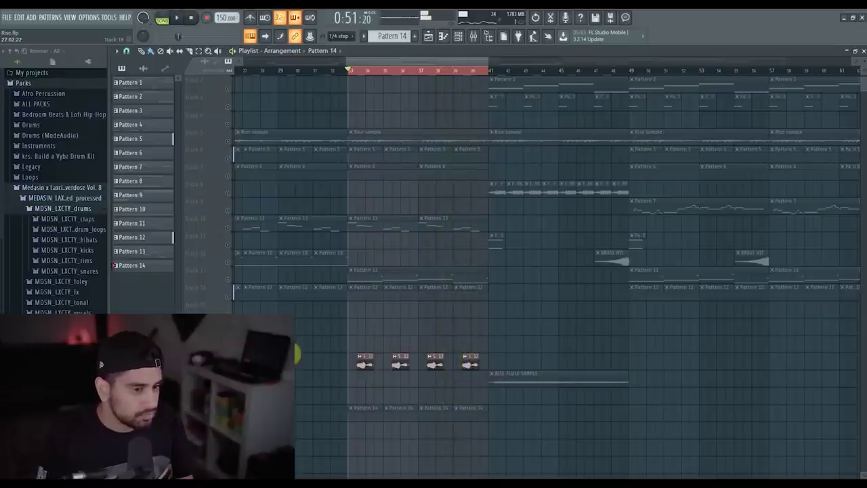
left_click(232, 297)
left_click(229, 280)
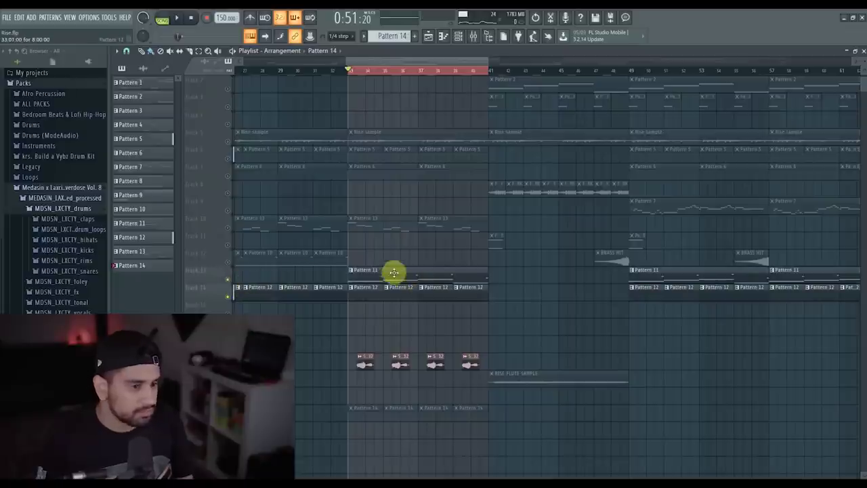
key("space")
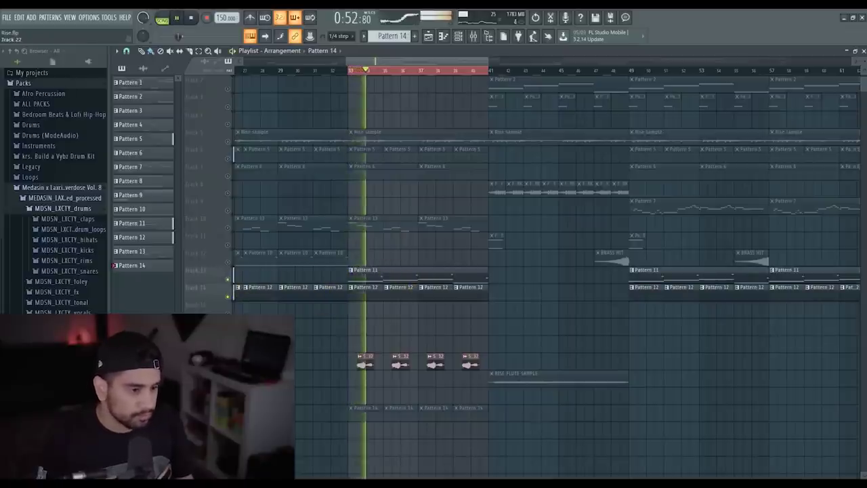
left_click(227, 414)
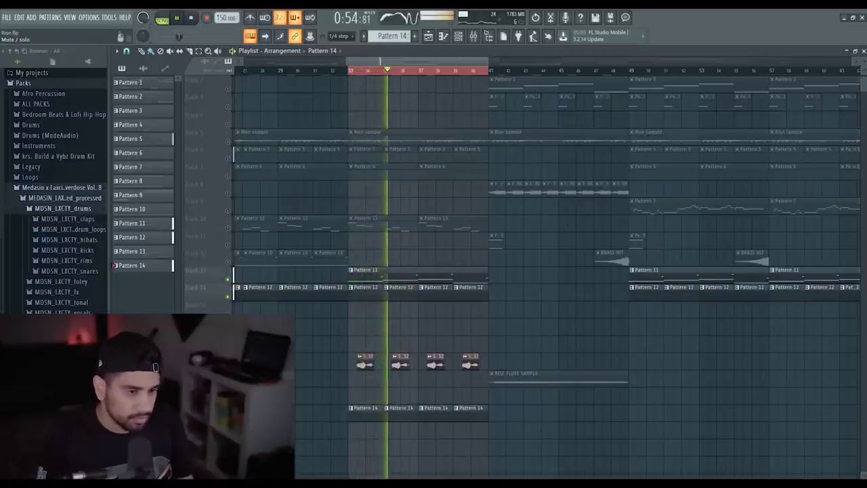
left_click(228, 228)
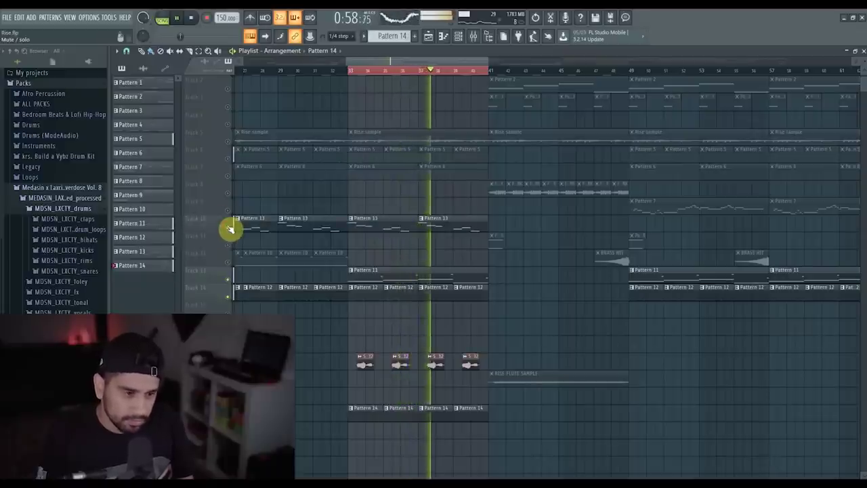
Unmute the Pattern 6, Rise sample and Pattern 1 tracks and replay the loop
left_click(230, 176)
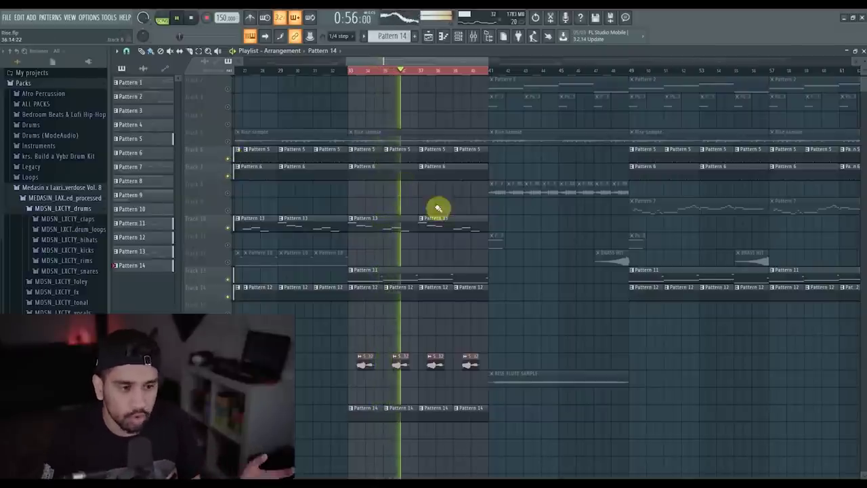
scroll(464, 221, "up", 1)
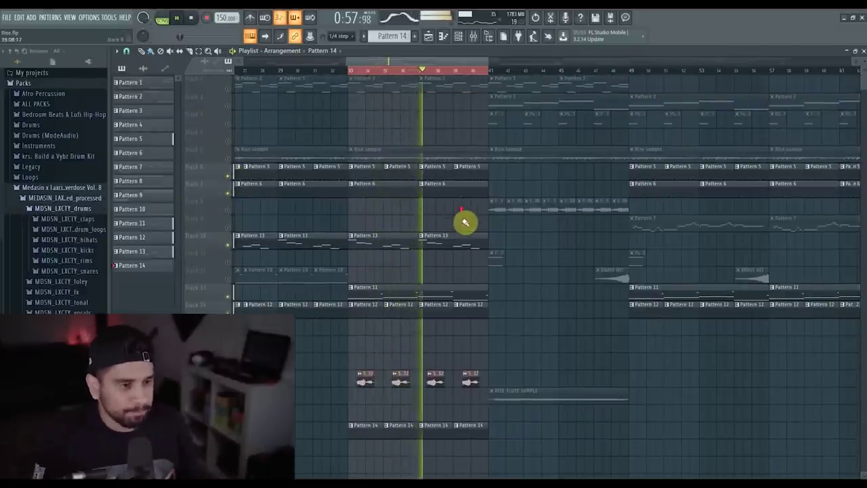
left_click(228, 158)
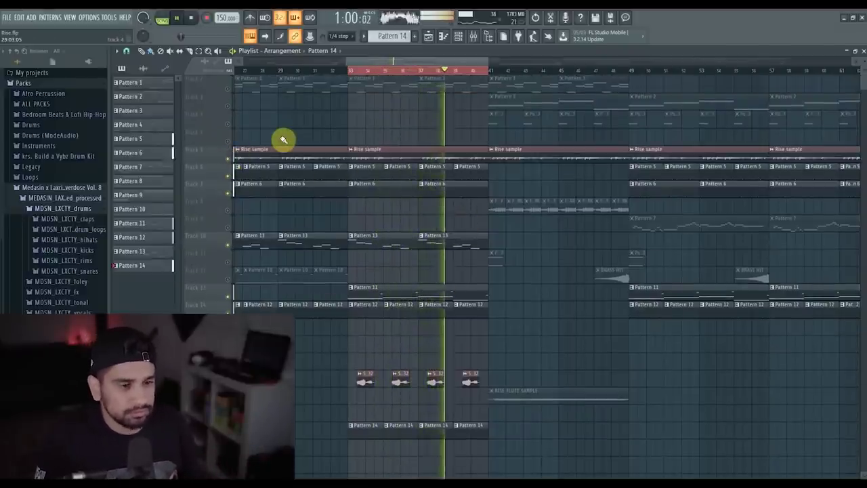
key("space")
key("space")
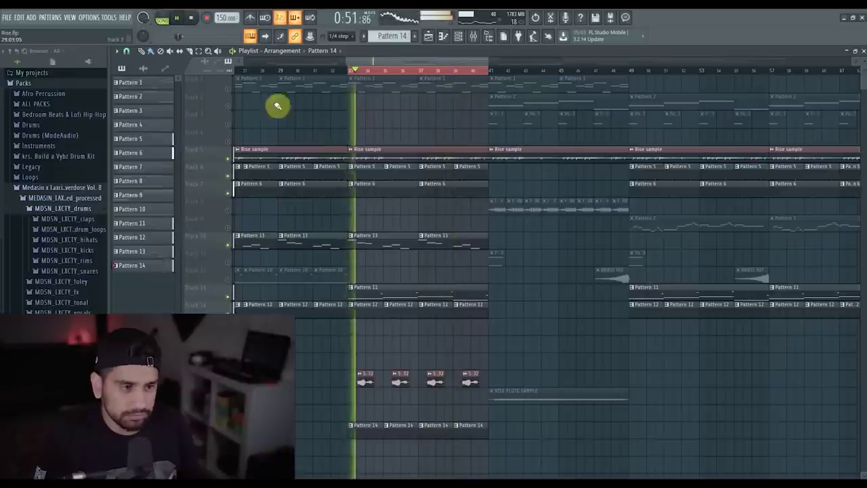
key("space")
left_click(229, 90)
key("space")
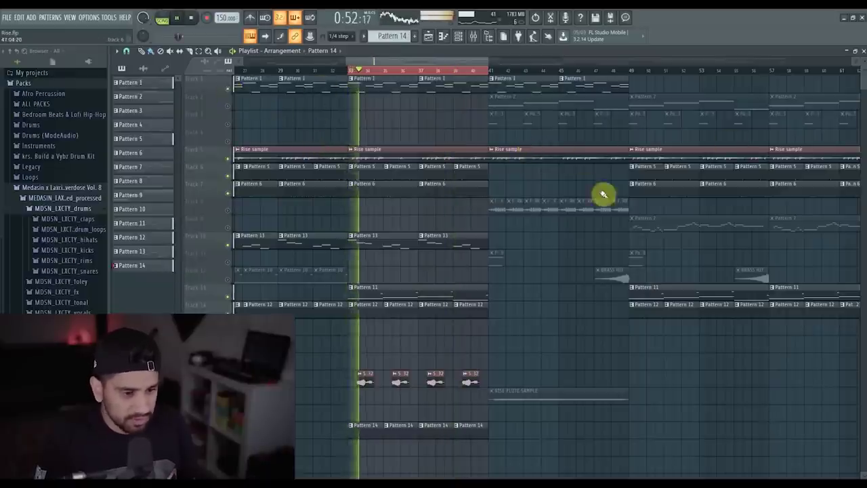
Move the song position earlier, unmute track 11 and play from there
scroll(387, 96, "down", 4)
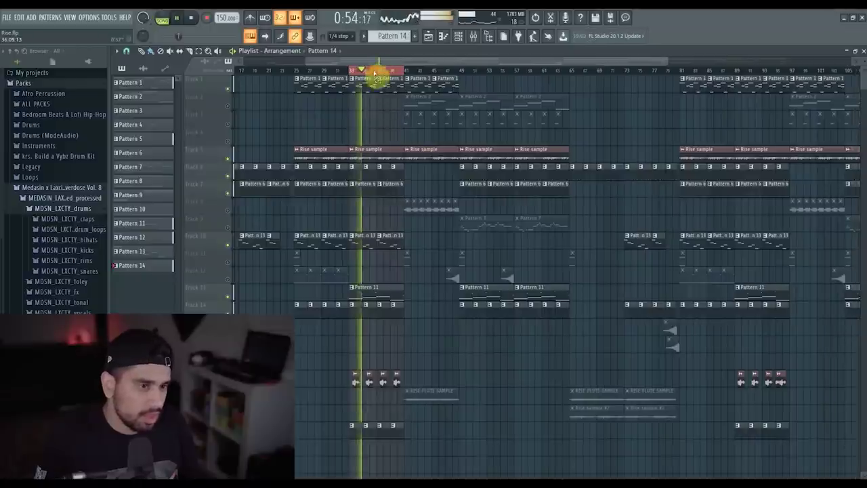
key("space")
left_click(323, 71)
left_click(229, 280)
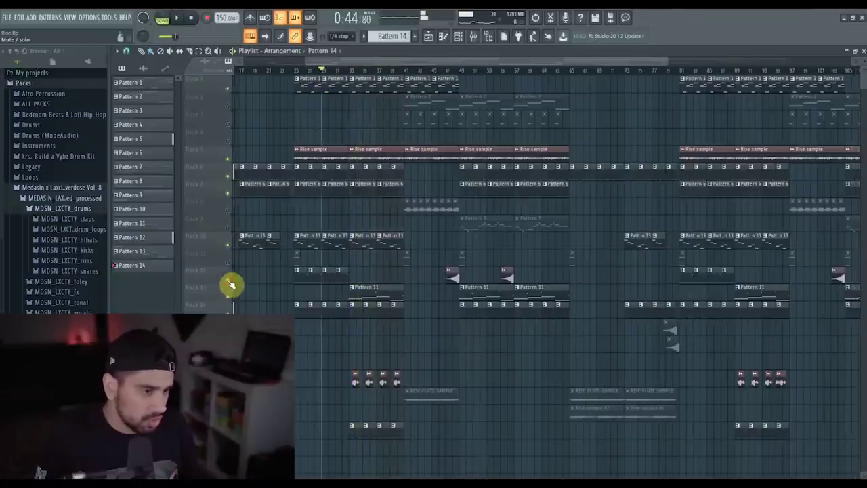
key("space")
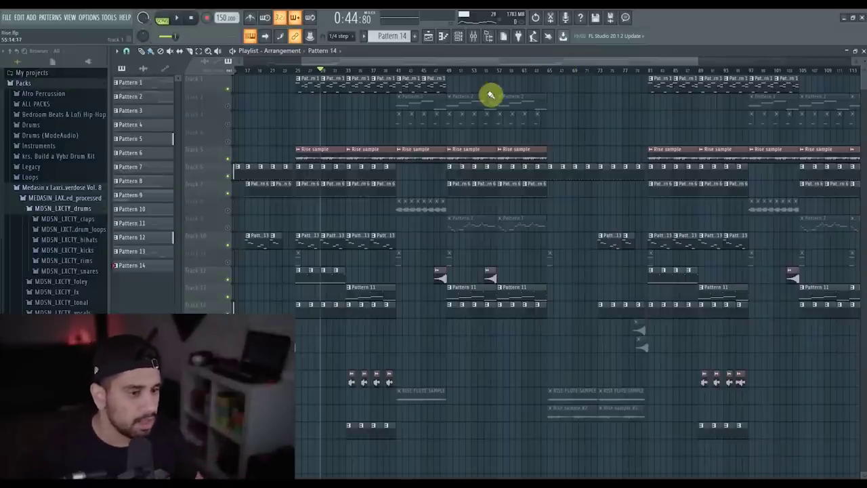
Unmute track 2's Pattern 2 clips and play the chorus from bar 41
left_click(403, 74)
scroll(409, 177, "up", 3)
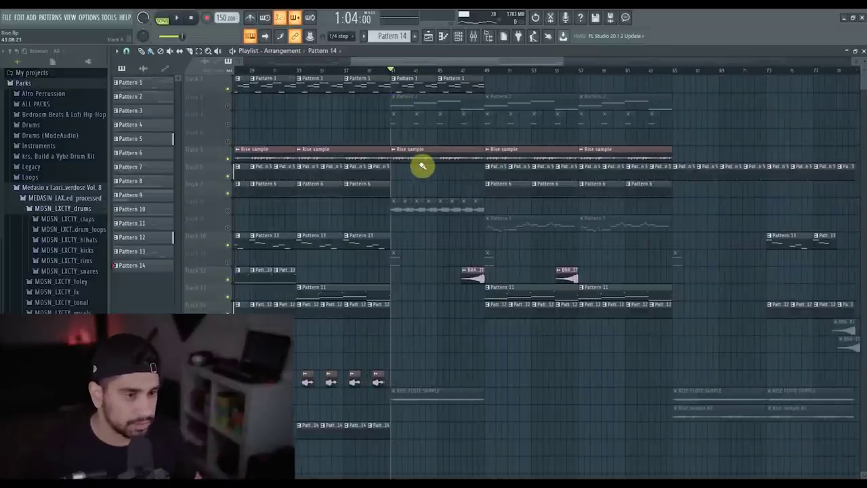
left_click(233, 110)
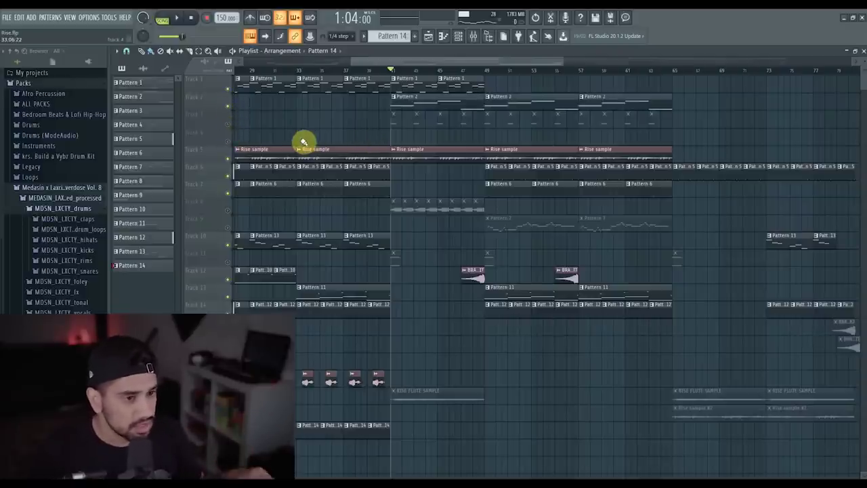
key("space")
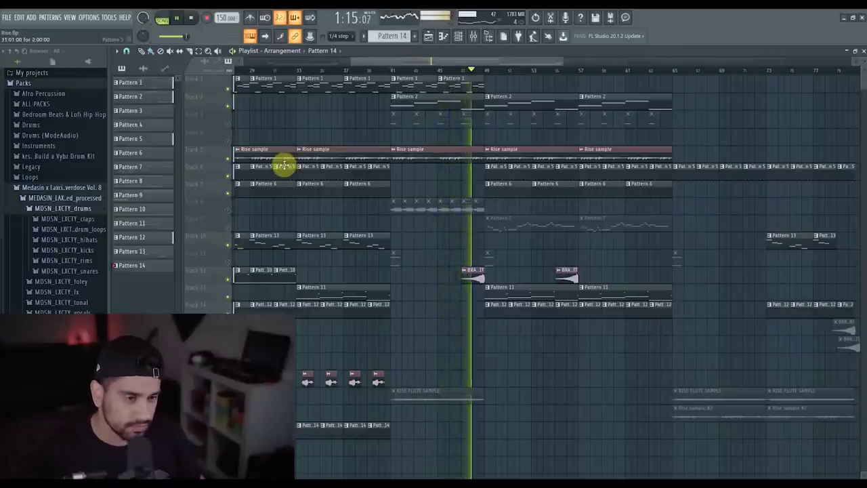
Stop, unmute track 3 and show Pattern 3's channels in the channel rack
key("space")
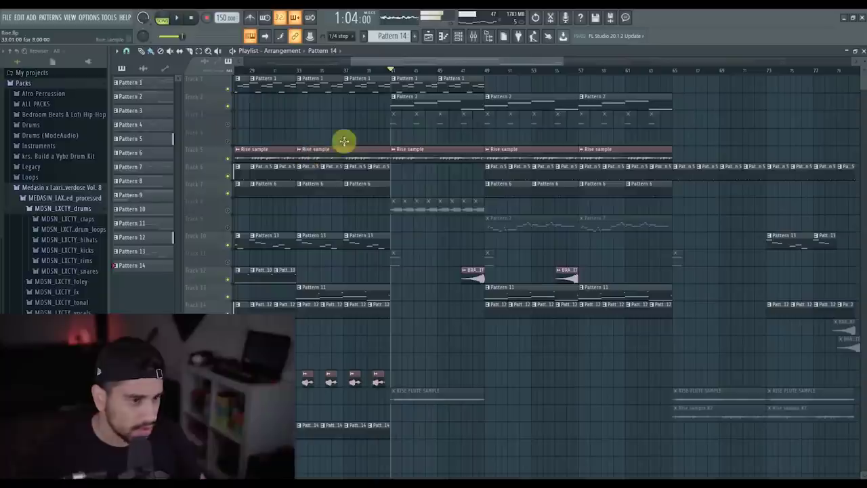
left_click(232, 128)
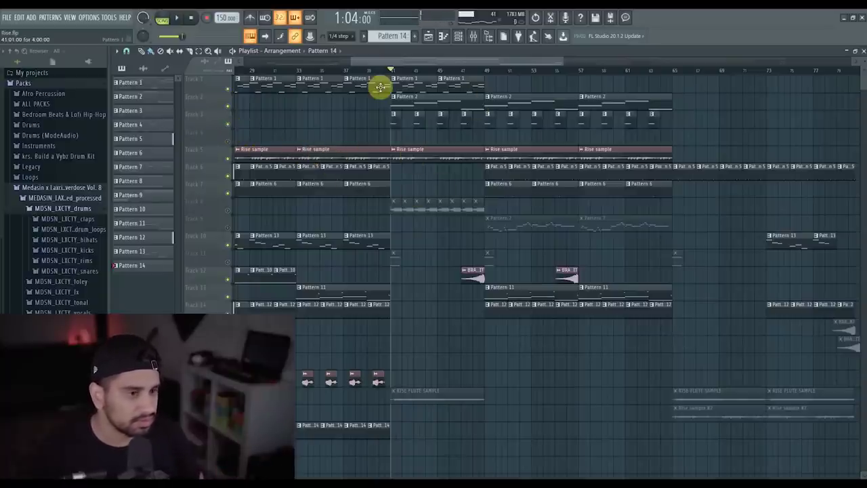
double_click(393, 118)
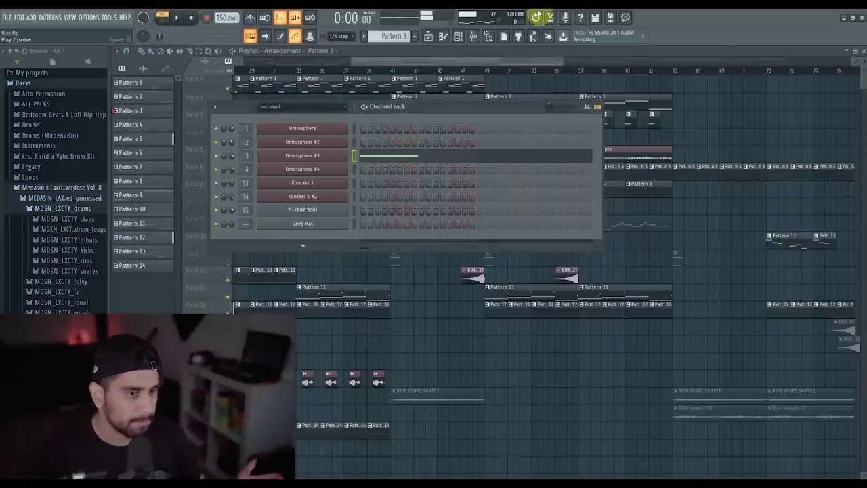
Unmute and solo Track 8's vocal chop over bars 41–49, opening FRS_150_Fm_Iris_Vox_FRK's channel settings
key("F6")
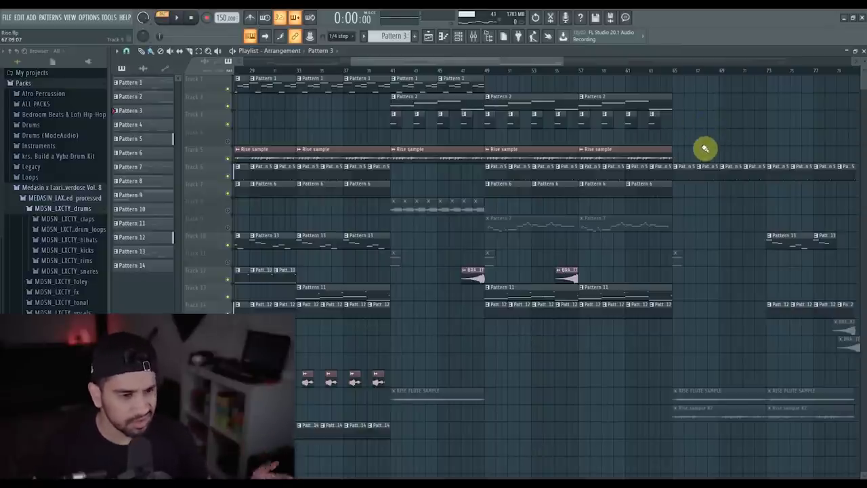
left_click(229, 212)
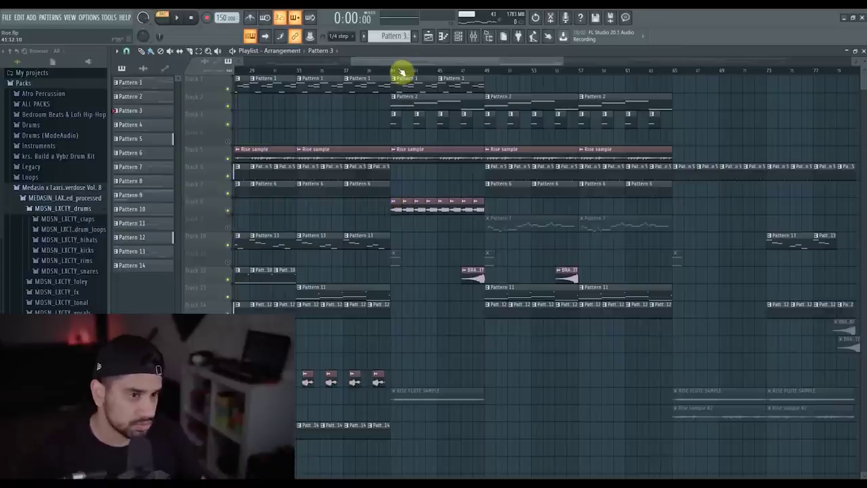
left_click_drag(401, 71, 485, 72)
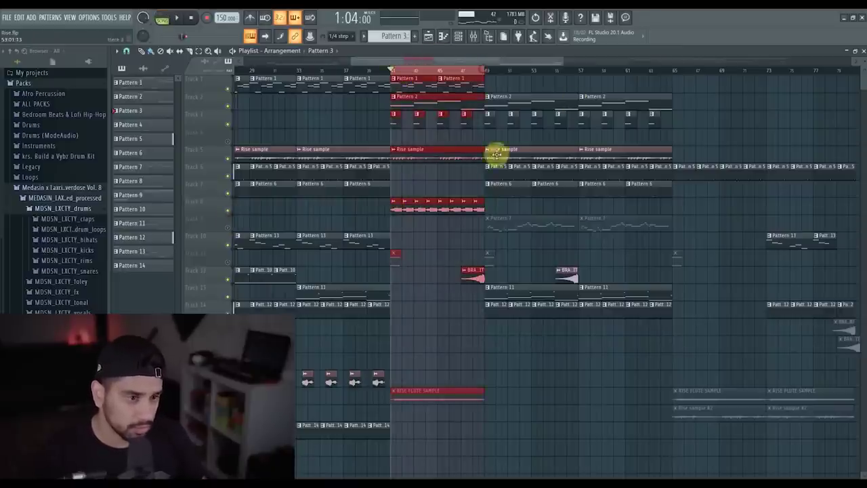
right_click(229, 212)
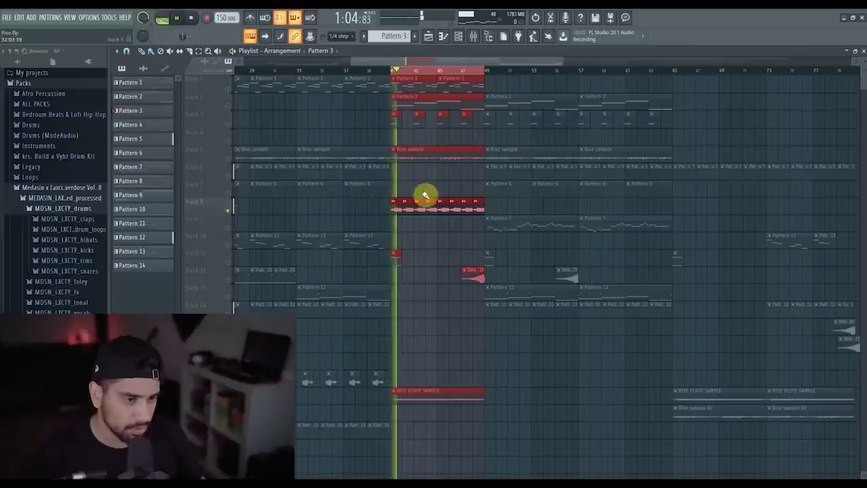
double_click(395, 207)
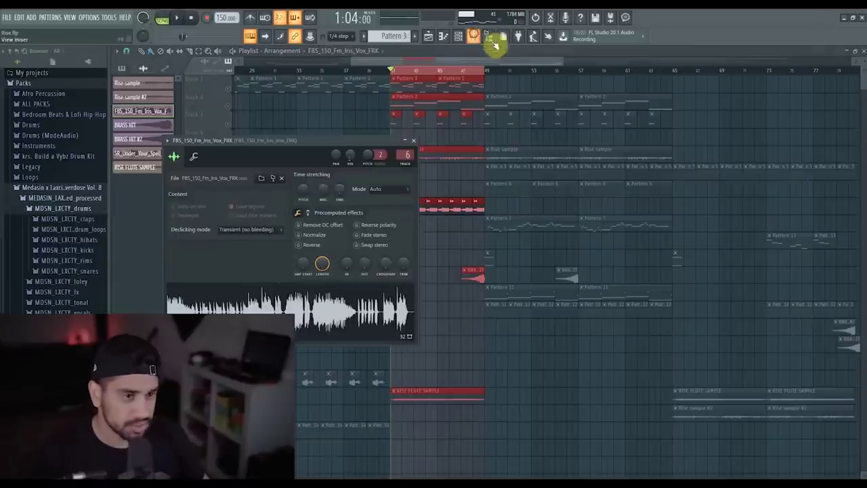
In the Mixer, view the chop's Effector and Fruity parametric EQ 2, moving a band to about 190Hz
left_click(491, 40)
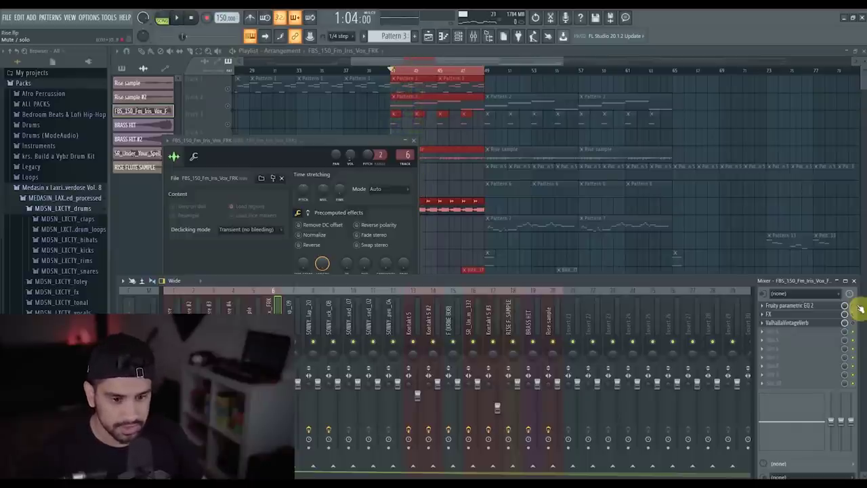
left_click(790, 313)
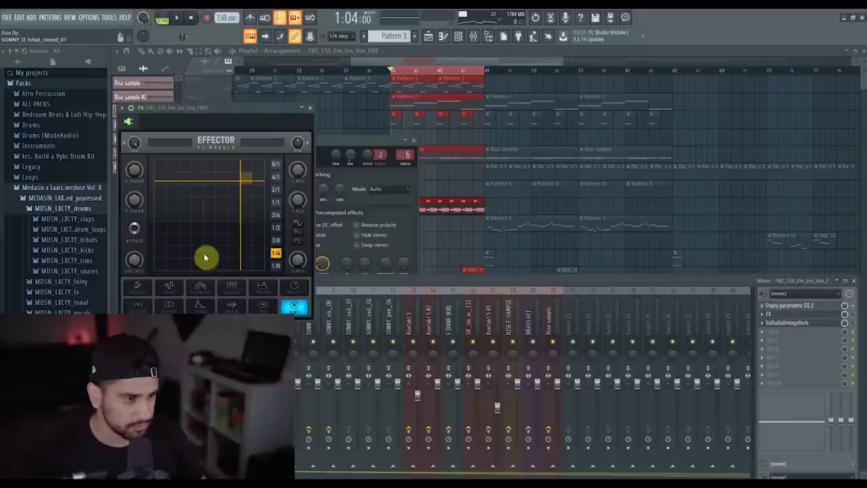
left_click(840, 306)
left_click(840, 306)
left_click(840, 305)
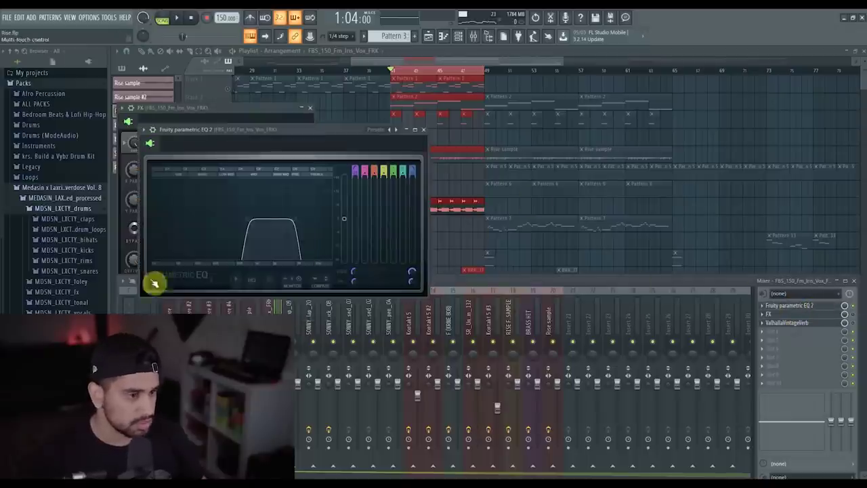
left_click_drag(196, 236, 164, 249)
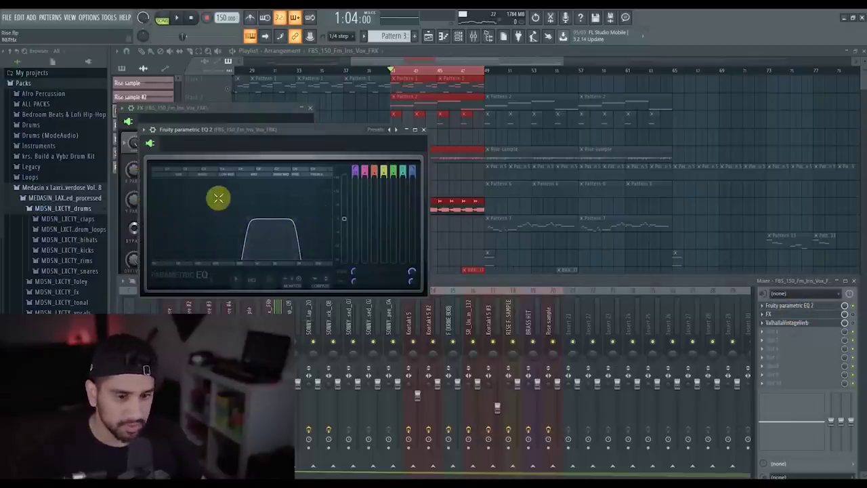
Check the ValhallaVintageVerb reverb settings, then close the effect windows
left_click(829, 320)
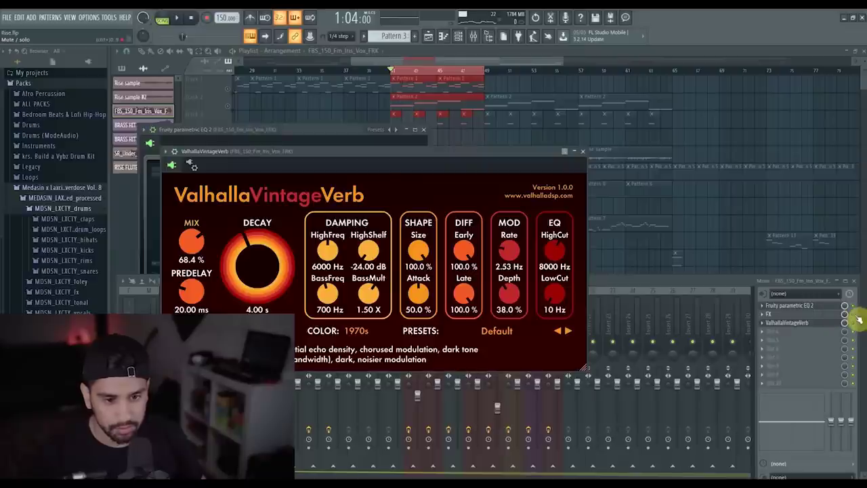
left_click(857, 318)
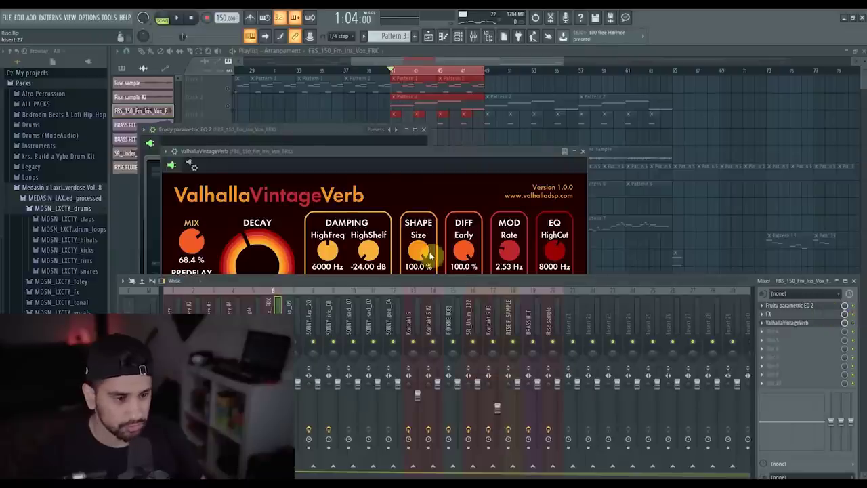
left_click(587, 152)
left_click(779, 315)
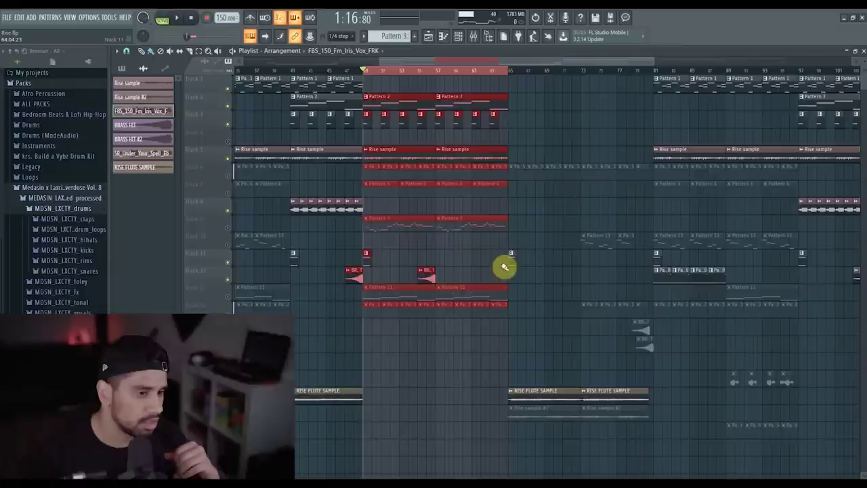
During playback, unmute tracks 14, 13, 6 and 7 and clear the clip selection
left_click(230, 306)
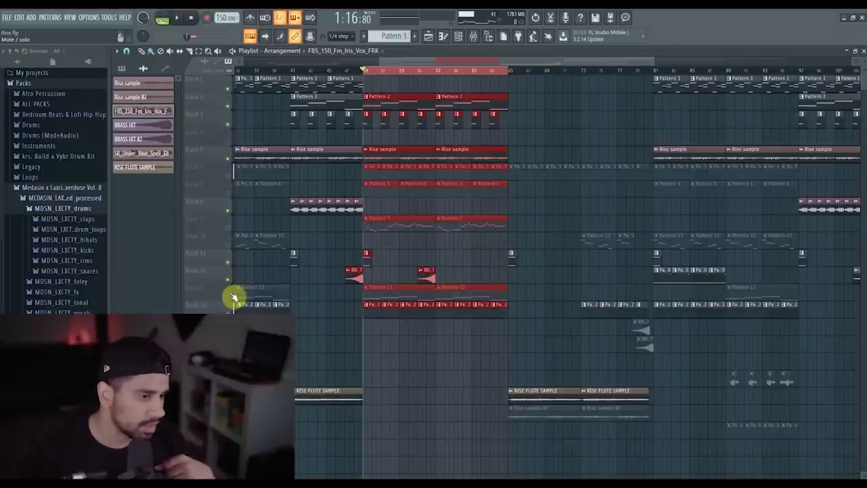
left_click(232, 298)
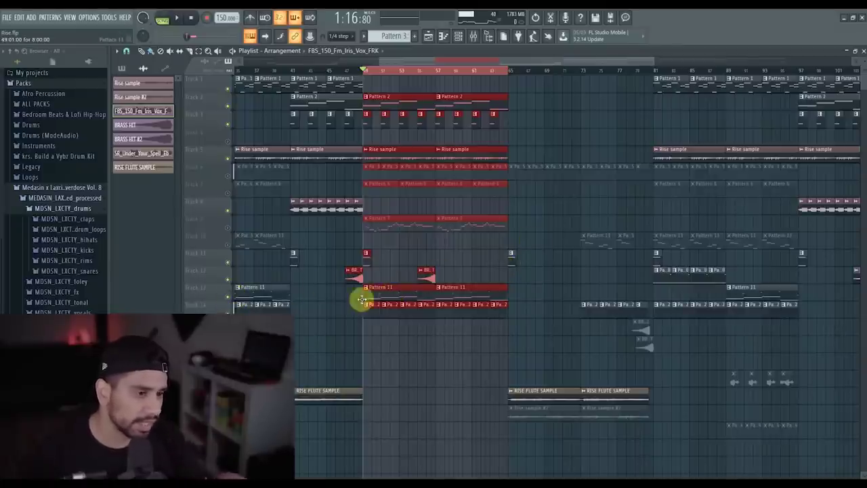
scroll(305, 227, "down", 2)
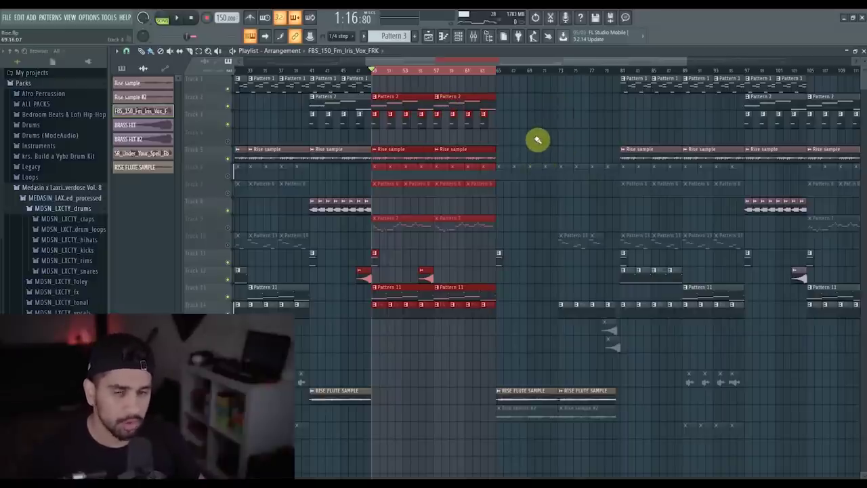
left_click(229, 193)
left_click(227, 176)
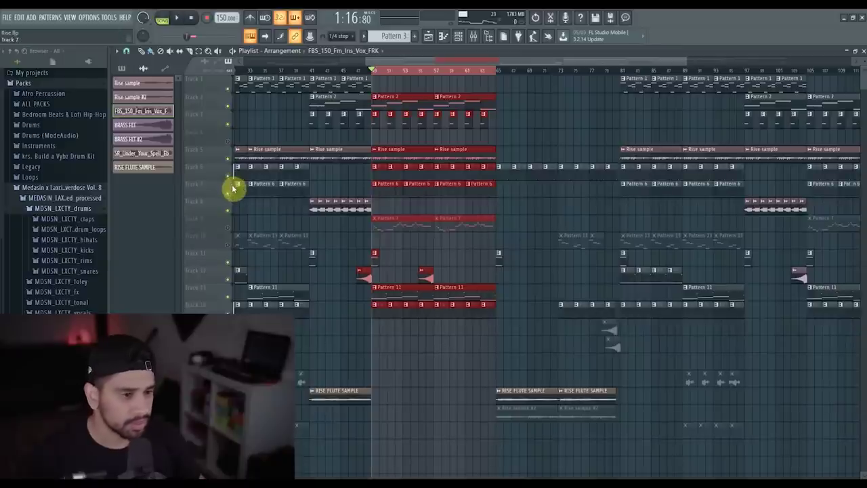
left_click(524, 226)
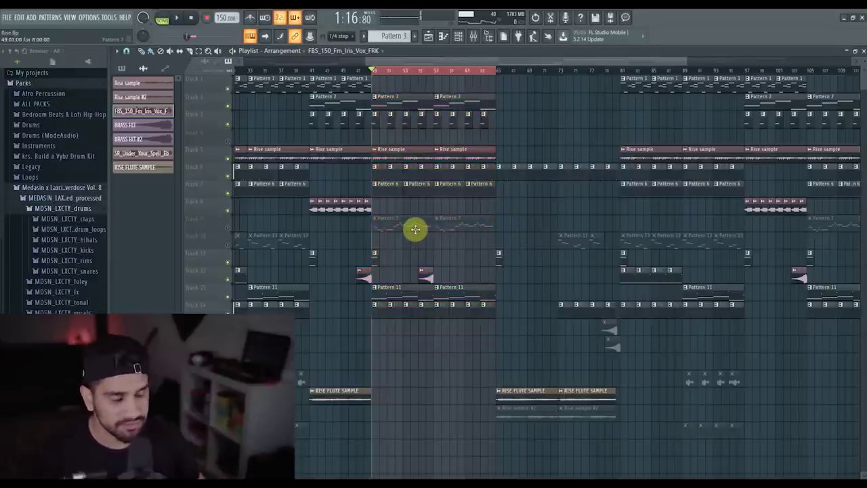
Unmute Track 9's Pattern 7, Rise sample #2 and Track 10's Pattern 13 clips
left_click(393, 223)
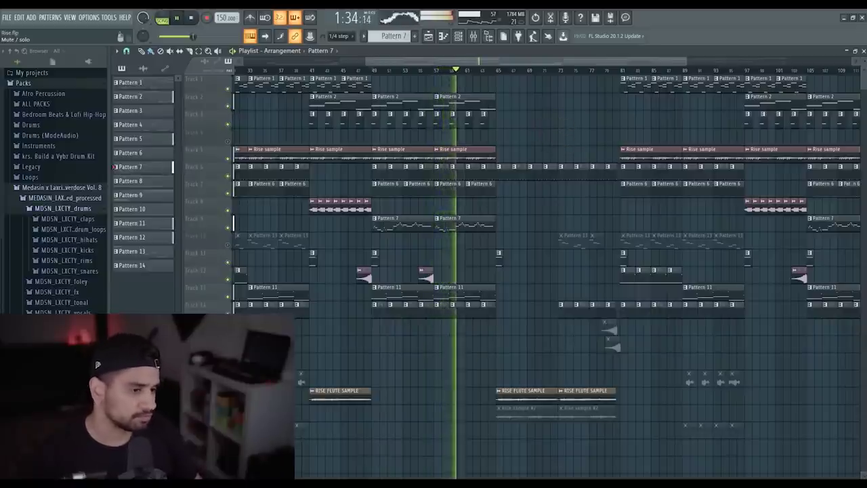
left_click(227, 417)
left_click(228, 434)
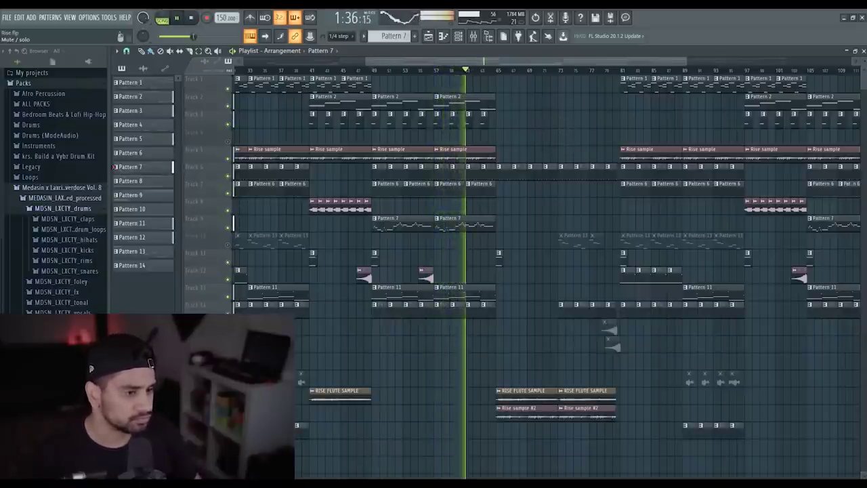
left_click(228, 434)
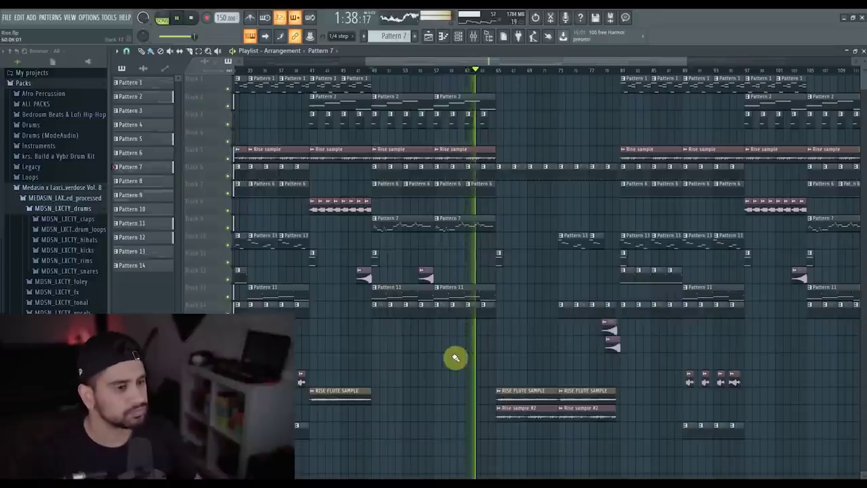
scroll(451, 357, "down", 2, "ctrl")
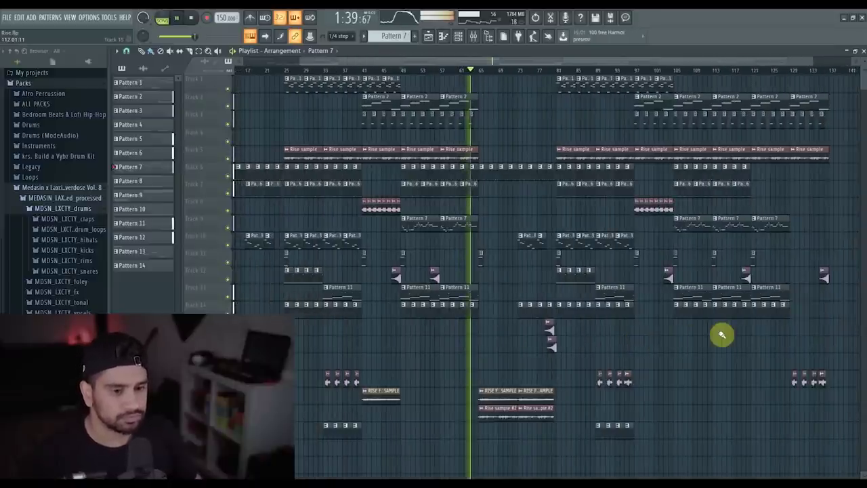
Zoom out, play briefly from bar 103, then play the final section from bar 121
scroll(721, 334, "down", 1, "ctrl")
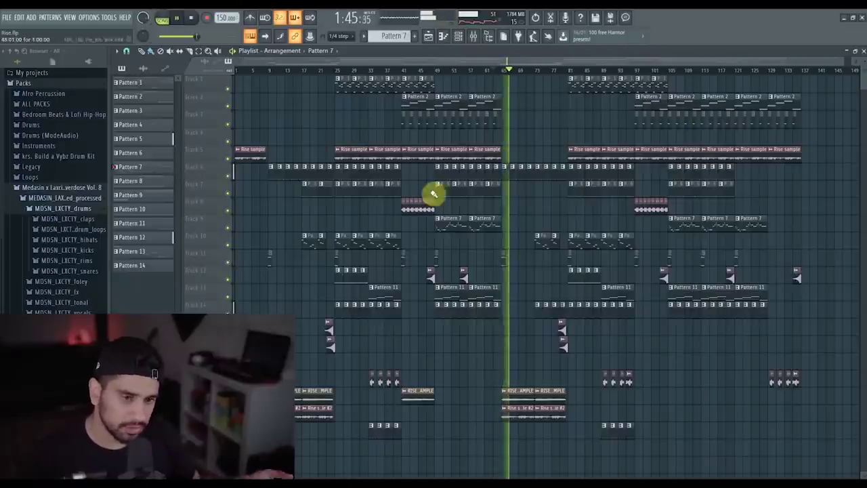
key("space")
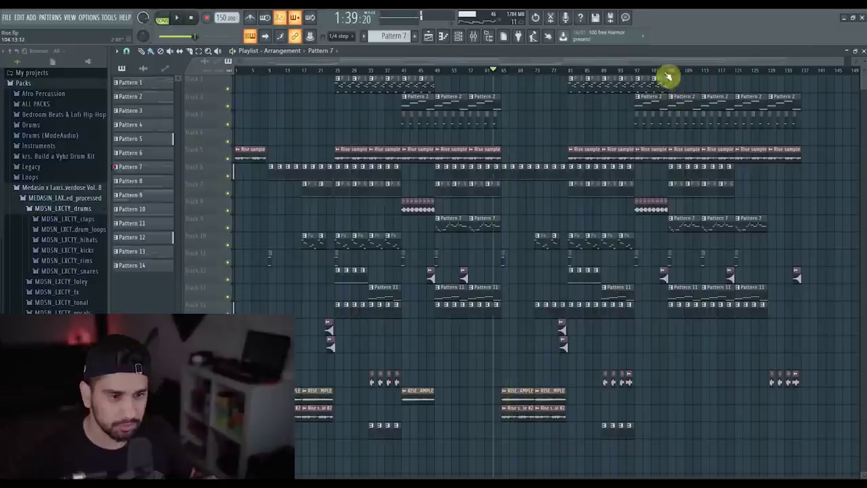
left_click(666, 76)
key("space")
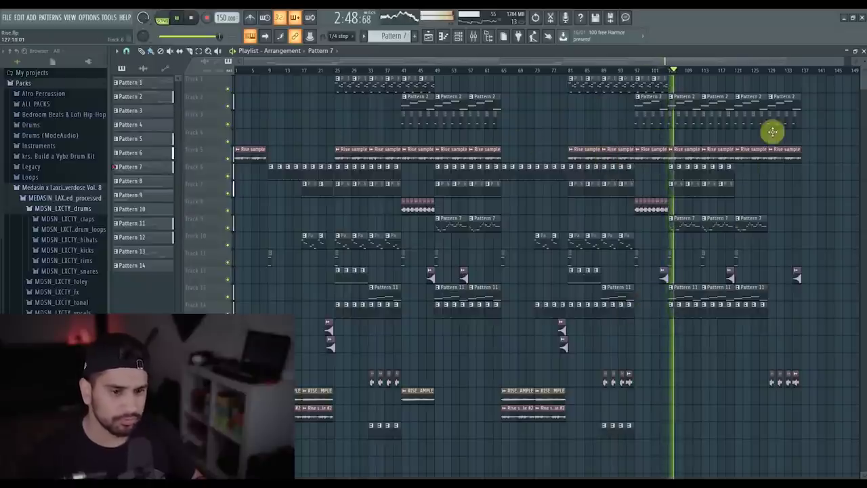
key("space")
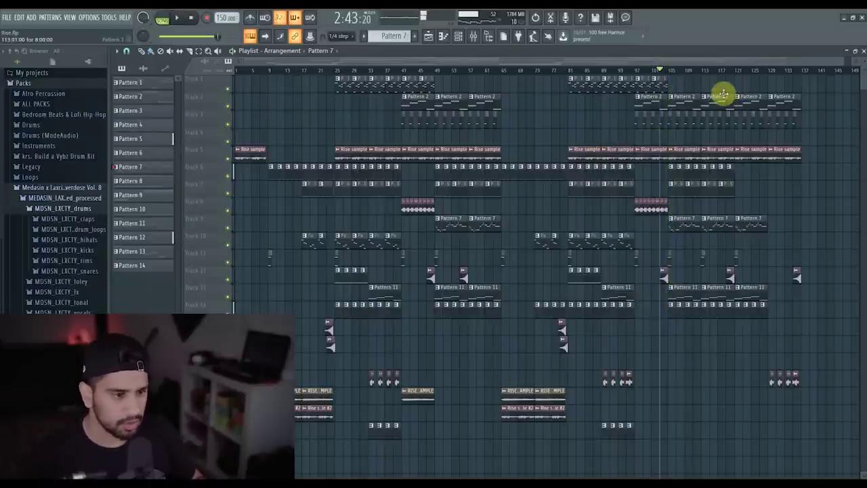
left_click(737, 72)
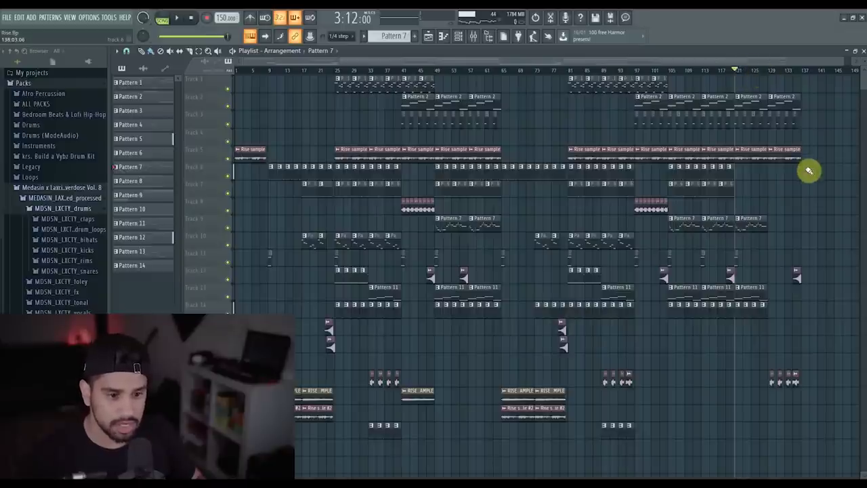
key("space")
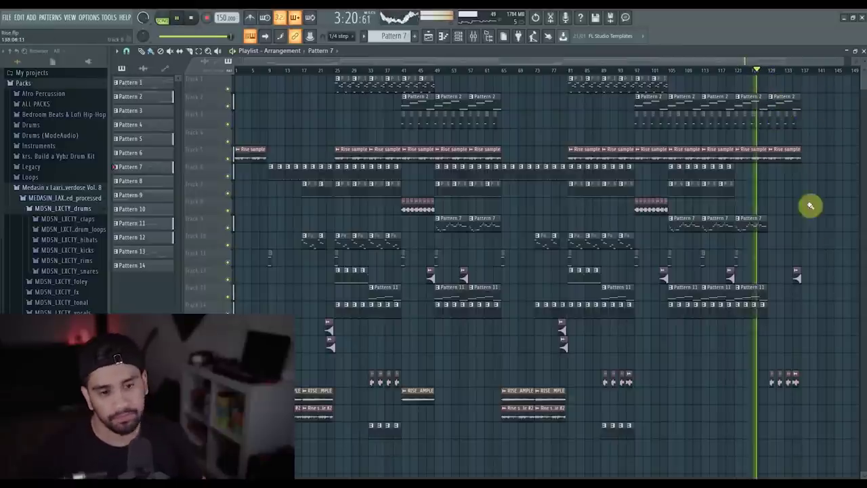
scroll(818, 257, "up", 3)
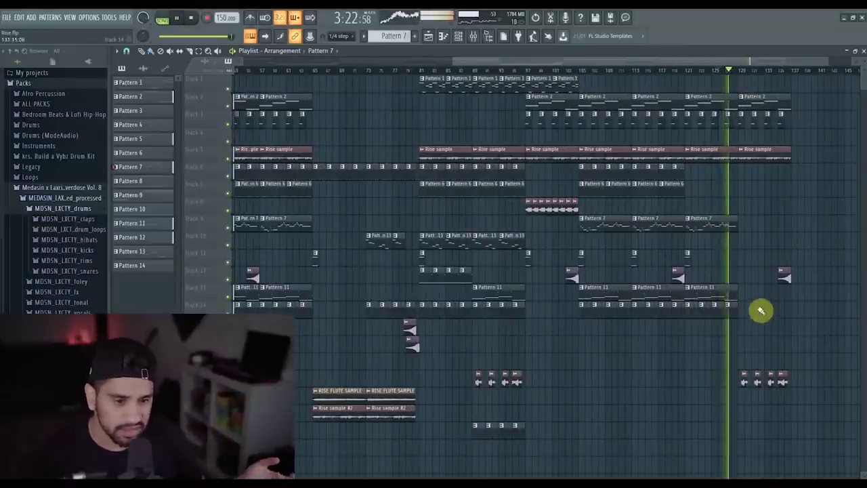